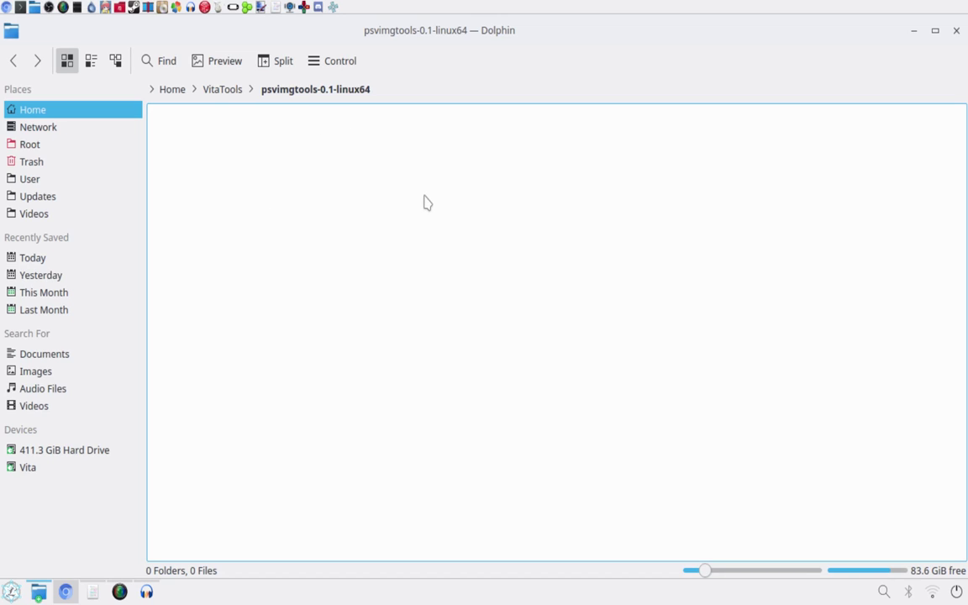
- Open QCMA's Settings from its system-tray icon's right-click menu
mouse_move(11, 351)
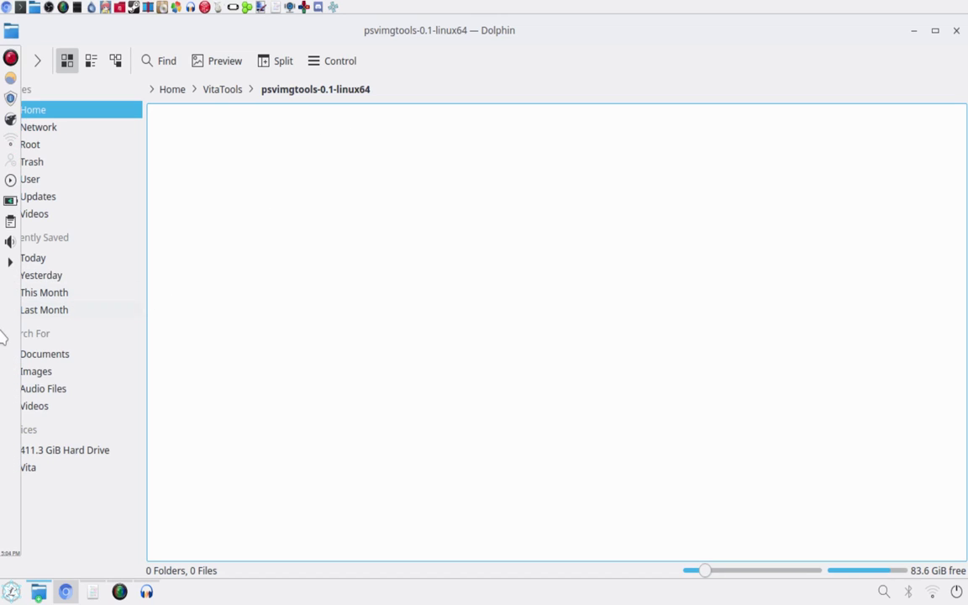
left_click(11, 263)
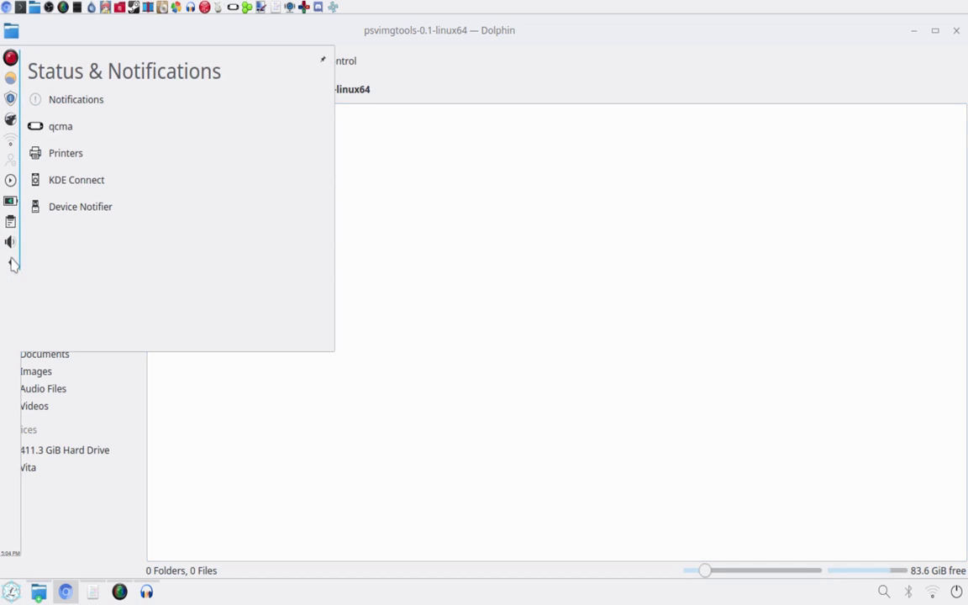
right_click(85, 130)
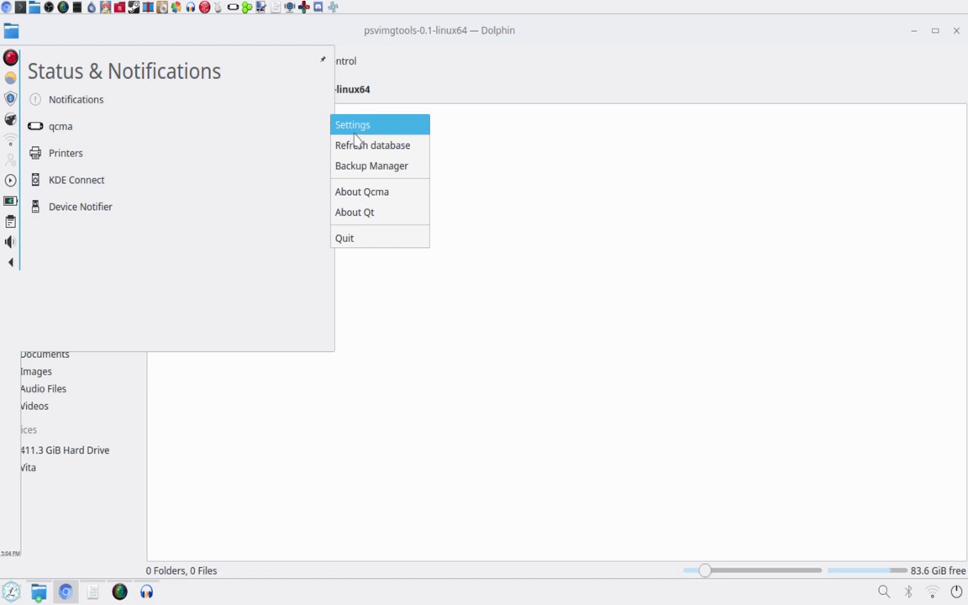
left_click(356, 134)
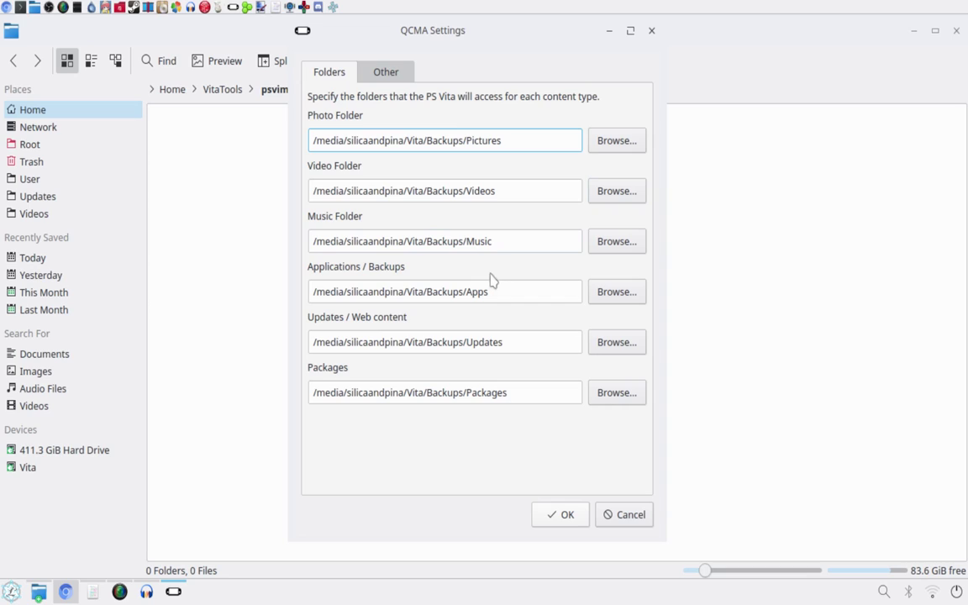
- Copy the Applications / Backups path from QCMA Settings and go to it in Dolphin
left_click_drag(516, 298, 302, 298)
right_click(352, 301)
left_click(374, 309)
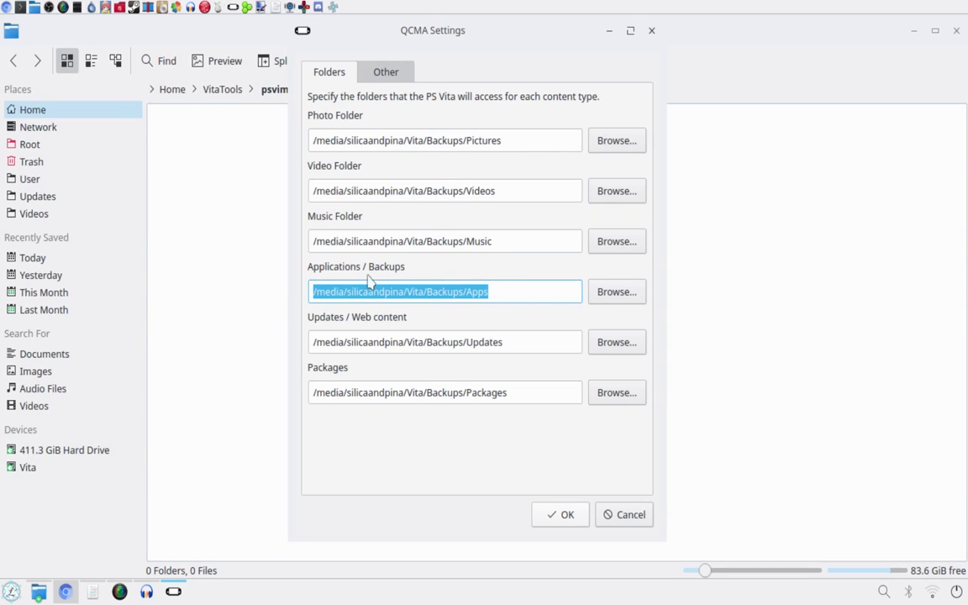
left_click(559, 514)
left_click(411, 93)
key("ctrl+a")
key("ctrl+v")
key("Return")
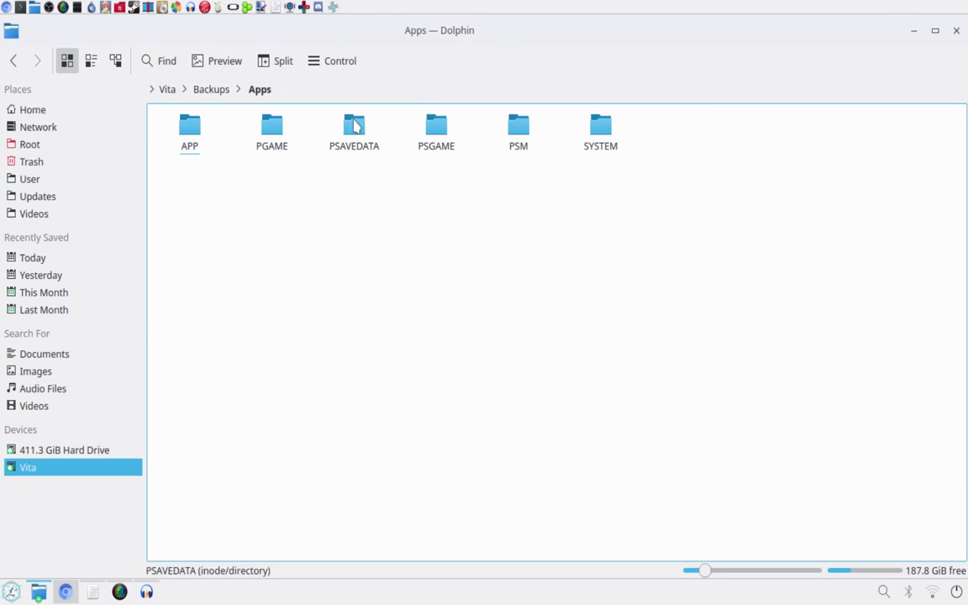
- Inside APP, copy the account-id folder's name through rename, then return to Chromium
left_click(189, 147)
left_click_drag(318, 197, 151, 162)
right_click(198, 162)
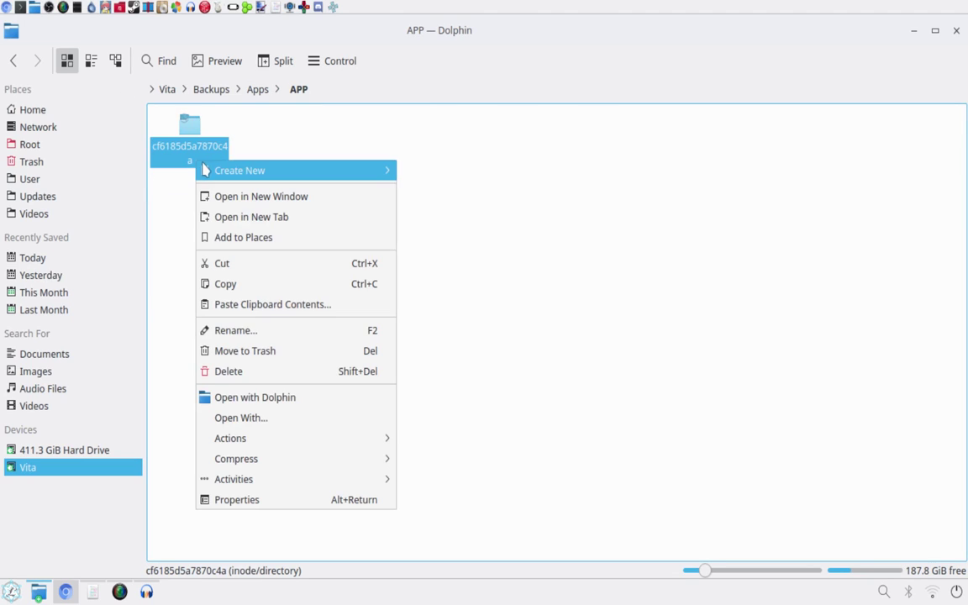
left_click(227, 330)
left_click(311, 374)
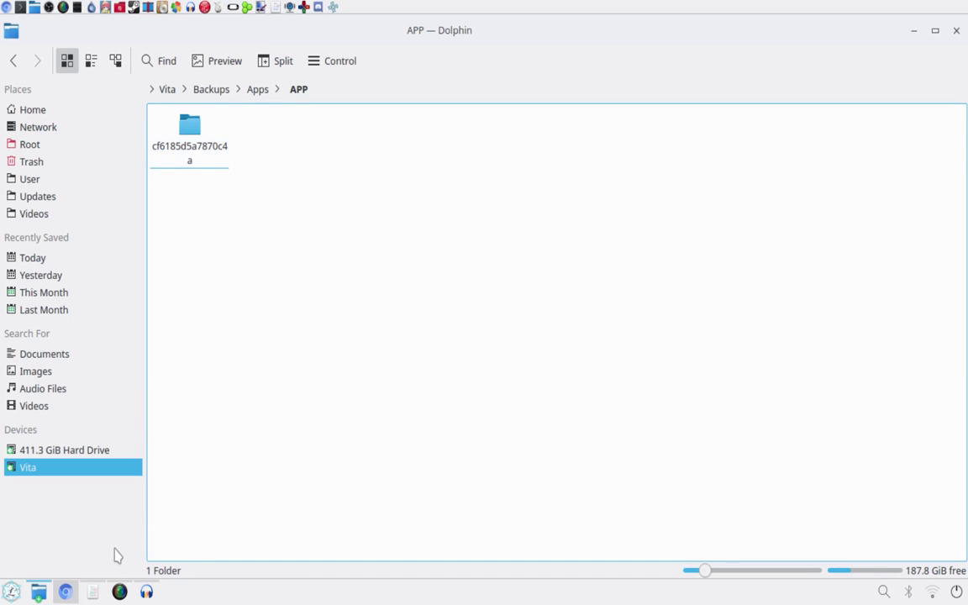
left_click(38, 592)
left_click(67, 591)
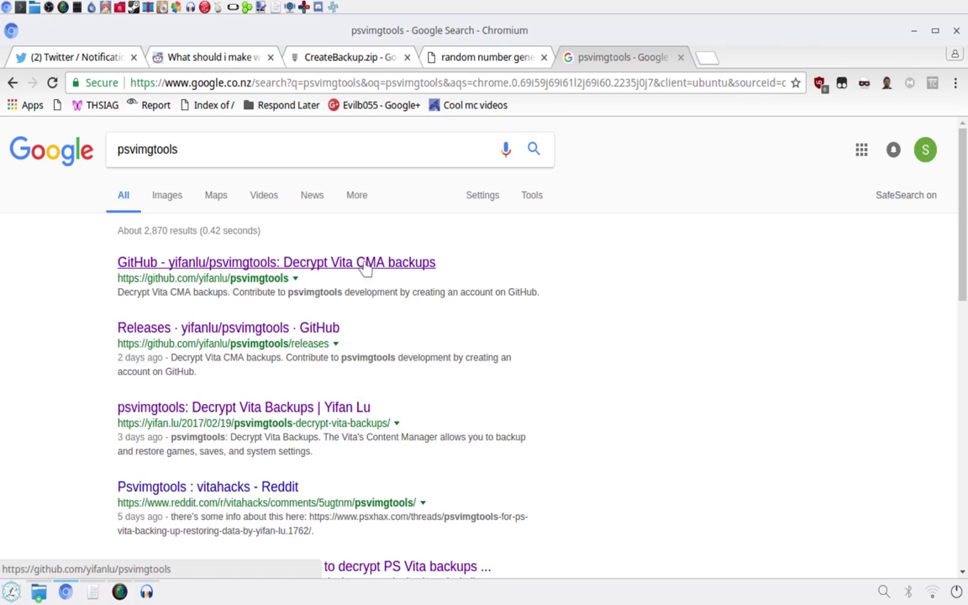
- Open the psvimgtools releases page, then submit the pasted account id on cma.henkaku.xyz
left_click(334, 328)
left_click(484, 57)
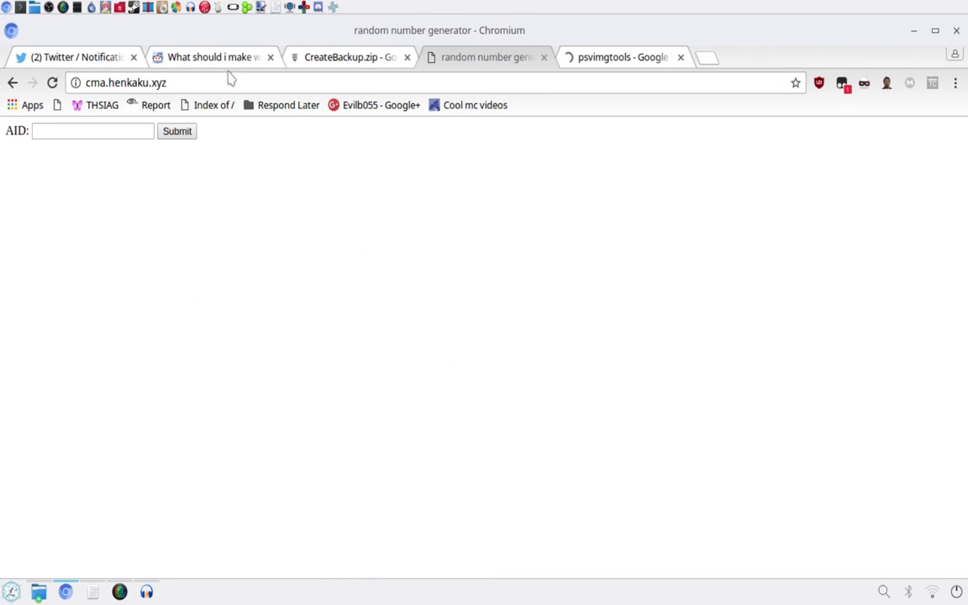
left_click_drag(84, 83, 173, 82)
left_click(104, 131)
right_click(104, 131)
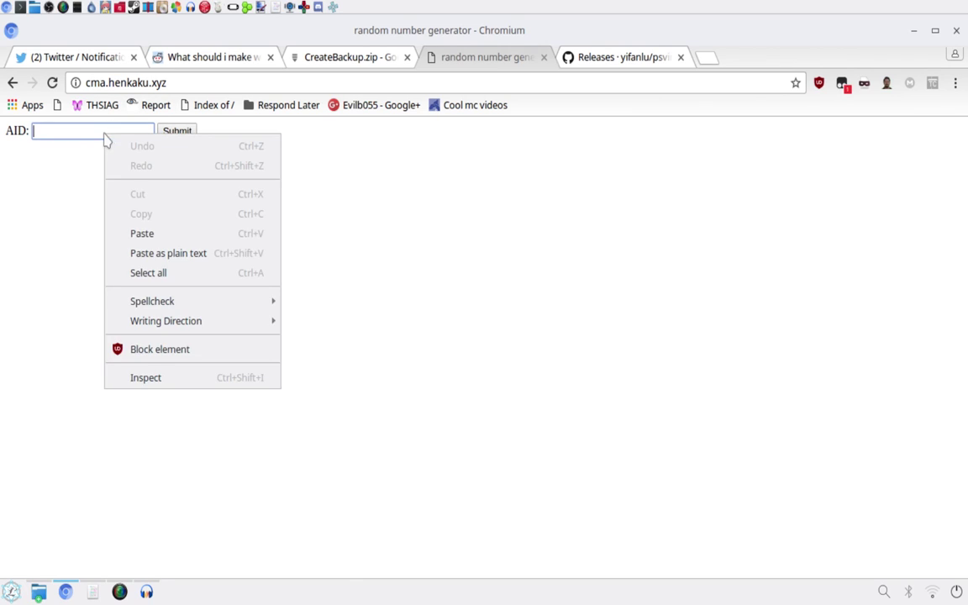
left_click(156, 251)
left_click_drag(34, 131, 151, 147)
left_click(124, 129)
double_click(76, 131)
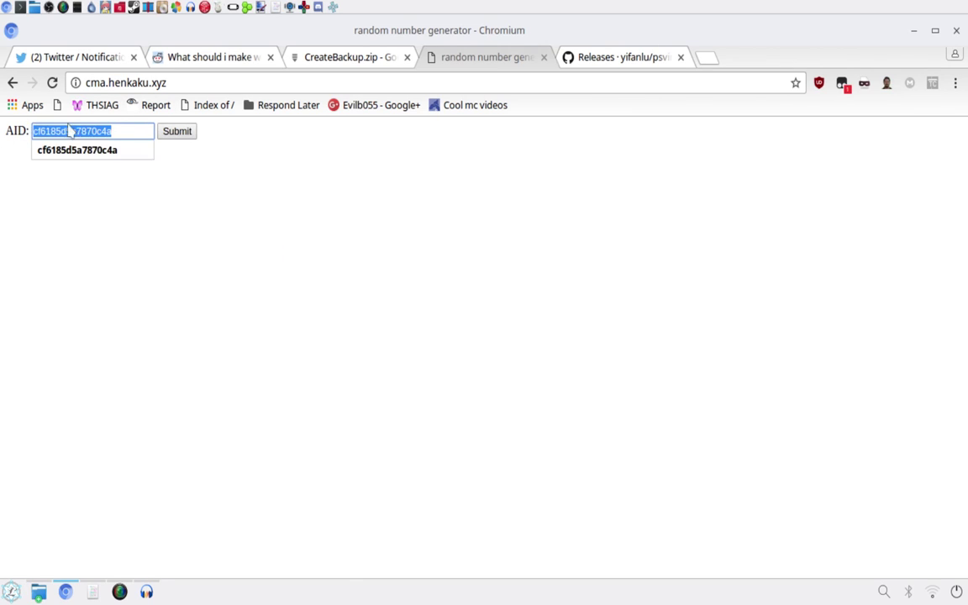
left_click(177, 131)
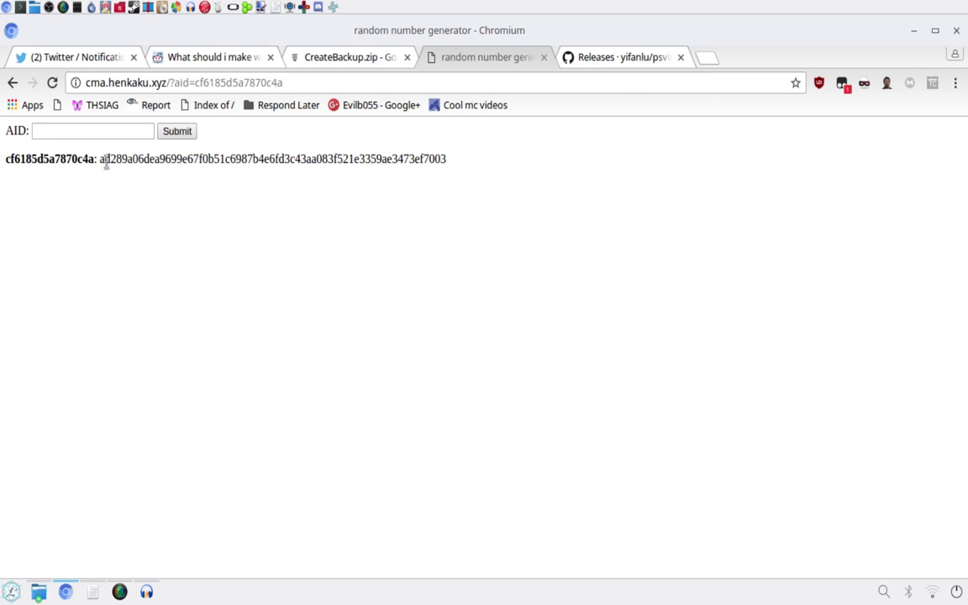
- Select and copy the encryption key cma.henkaku.xyz returned for the account id
left_click_drag(108, 161, 354, 173)
left_click(376, 160)
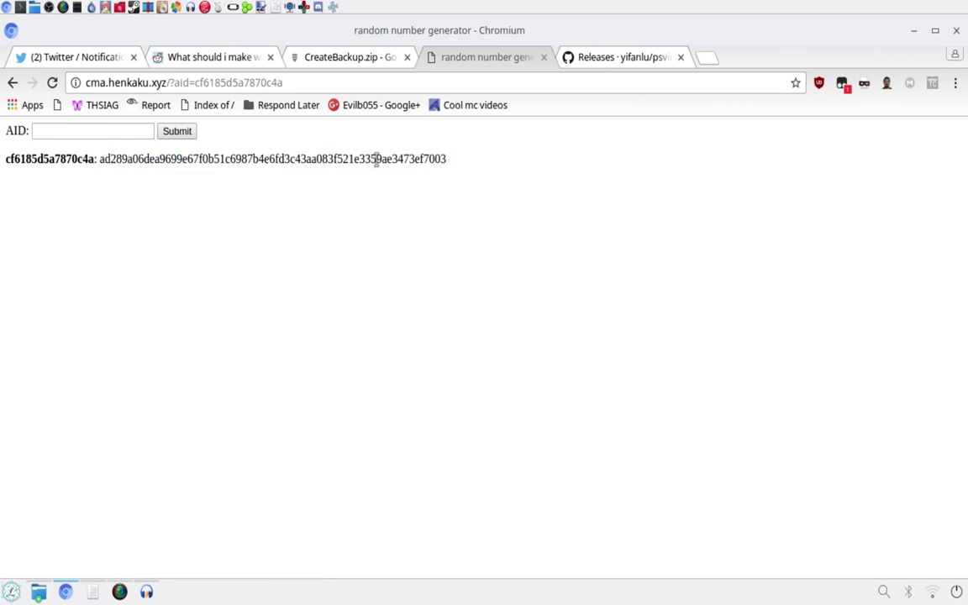
triple_click(227, 160)
double_click(212, 160)
left_click(287, 167)
left_click(333, 57)
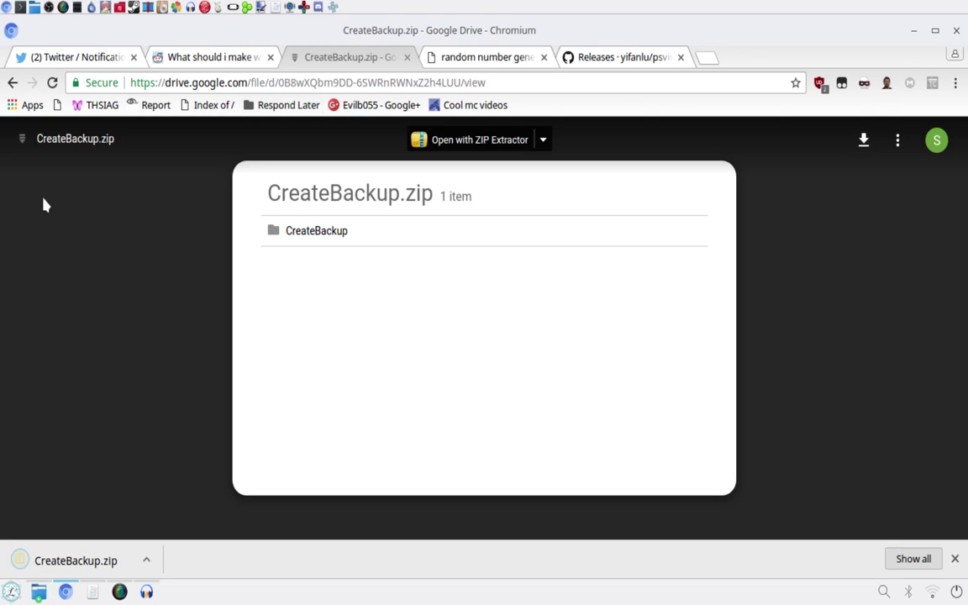
- Extract CreateBackup.zip with Ark into VitaTools/psvimgtools-0.1-linux64
left_click(71, 558)
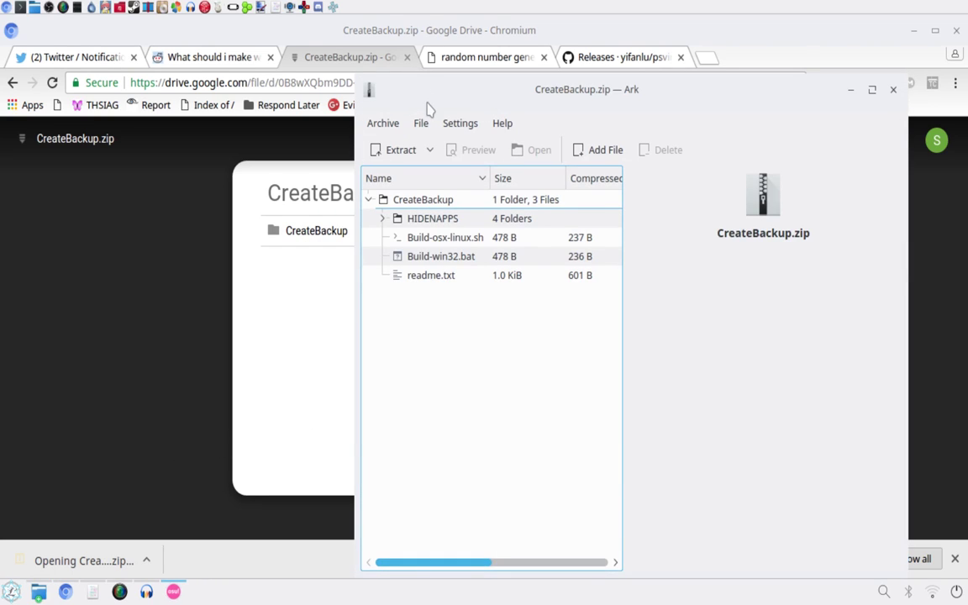
left_click_drag(425, 102, 408, 64)
left_click(416, 106)
left_click_drag(370, 408, 336, 370)
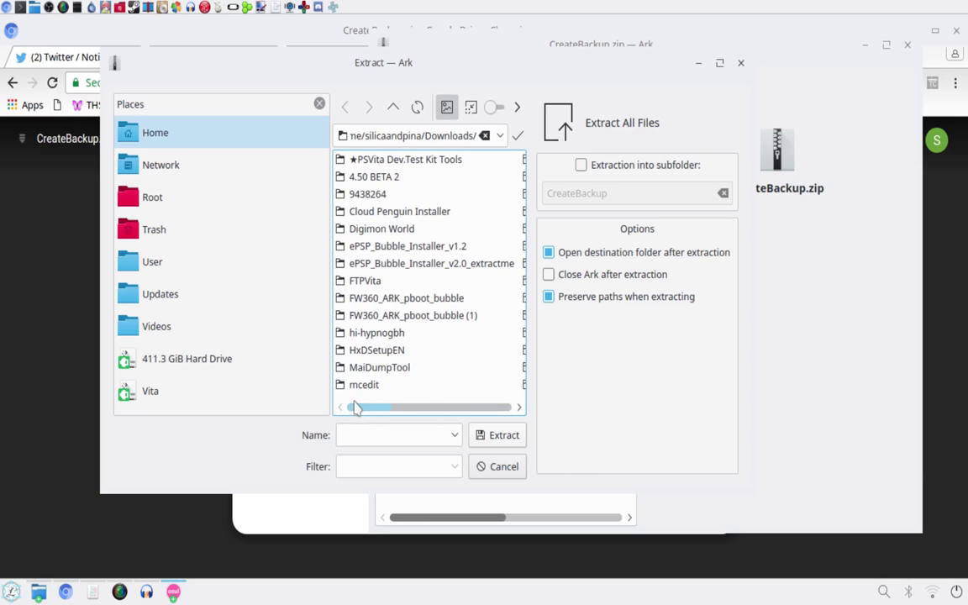
left_click(393, 107)
left_click_drag(423, 410, 493, 366)
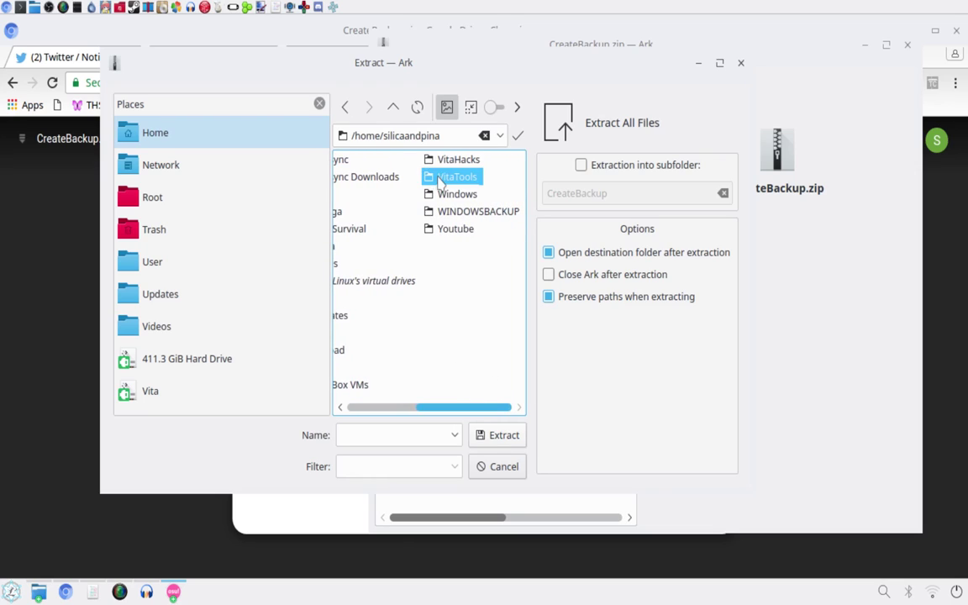
left_click(454, 178)
left_click(410, 224)
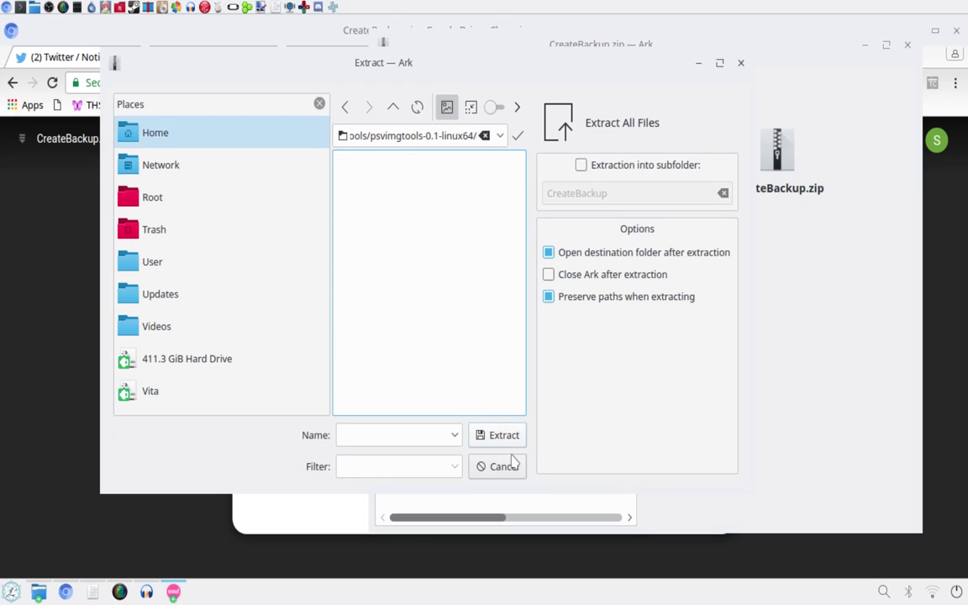
left_click(492, 435)
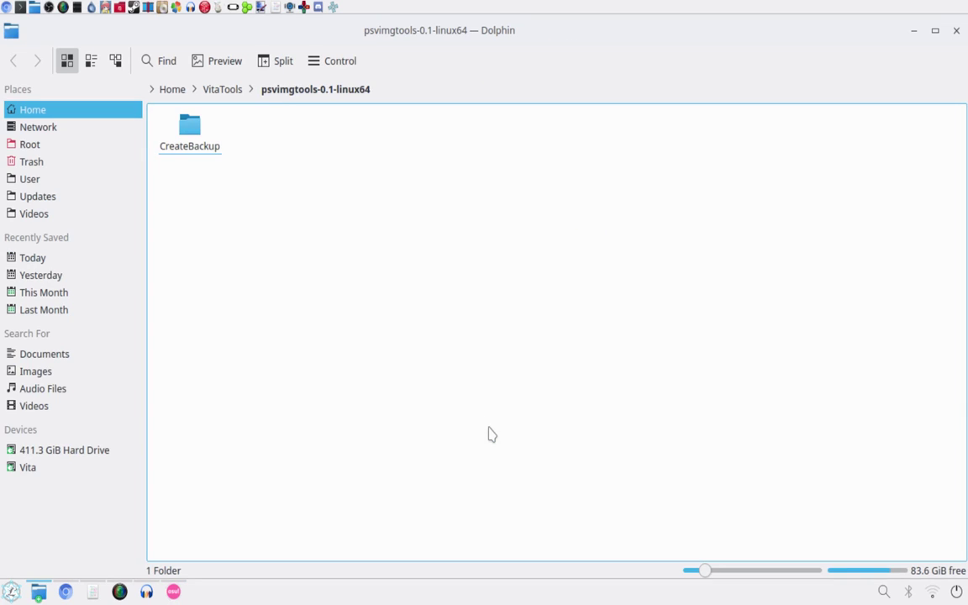
- Open the extracted CreateBackup folder in Dolphin
left_click(185, 146)
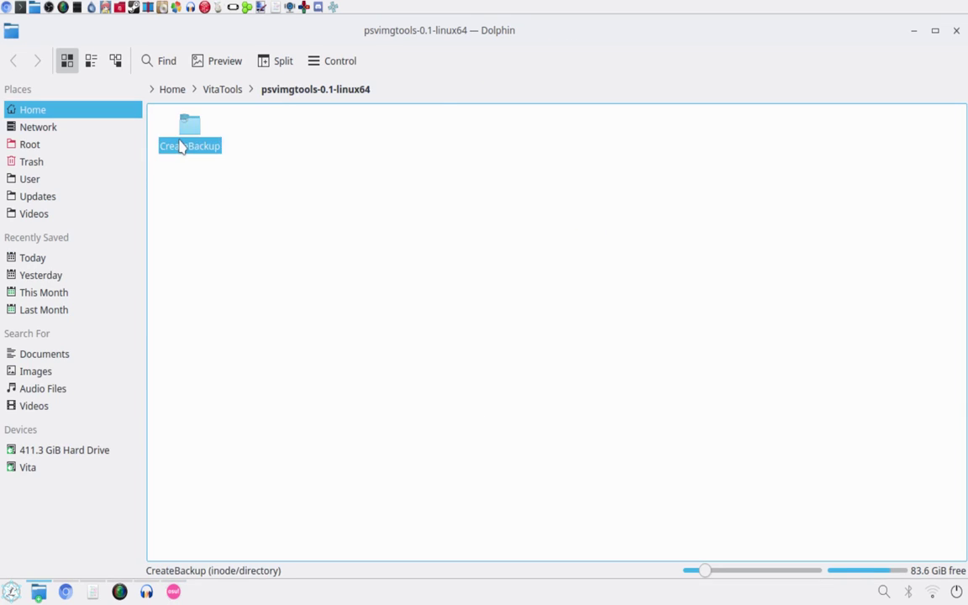
double_click(183, 146)
mouse_move(190, 225)
left_mouse_down()
mouse_move(648, 190)
mouse_move(635, 207)
mouse_move(159, 188)
mouse_move(172, 217)
left_mouse_up()
- On the GitHub releases page, scroll to Downloads and get psvimgtools-0.1-linux64.zip
left_click(66, 593)
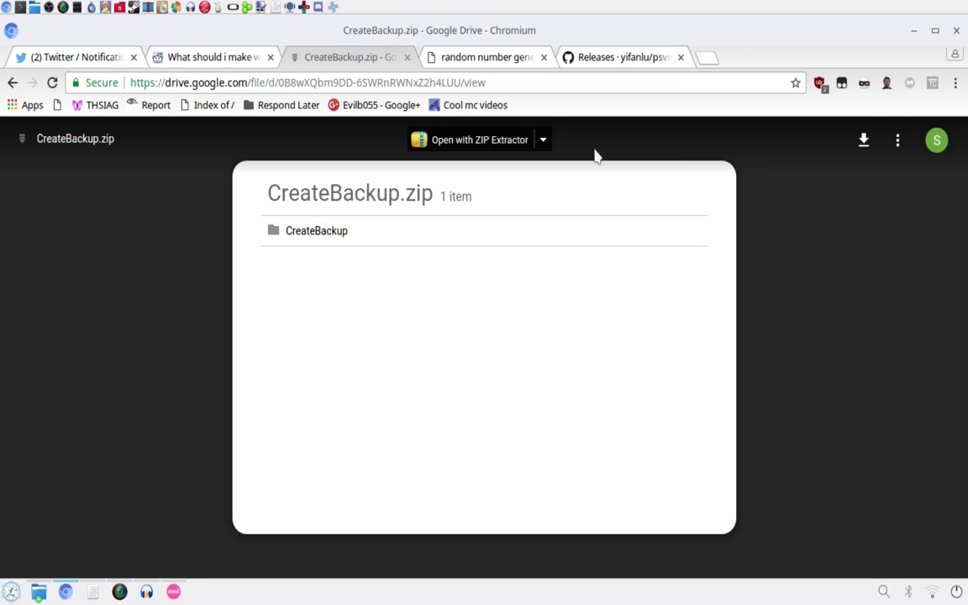
left_click(610, 57)
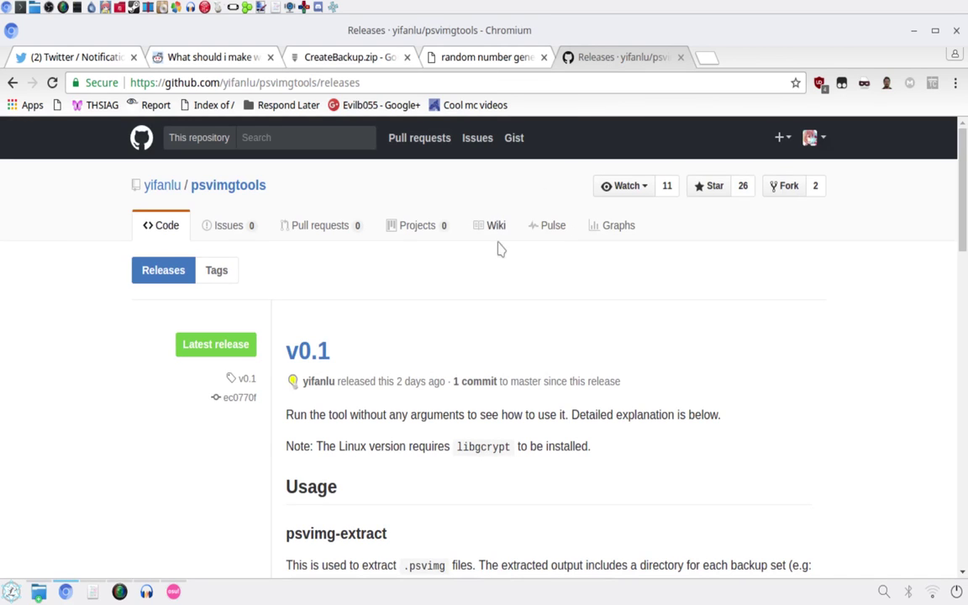
scroll(395, 278, "down", 1)
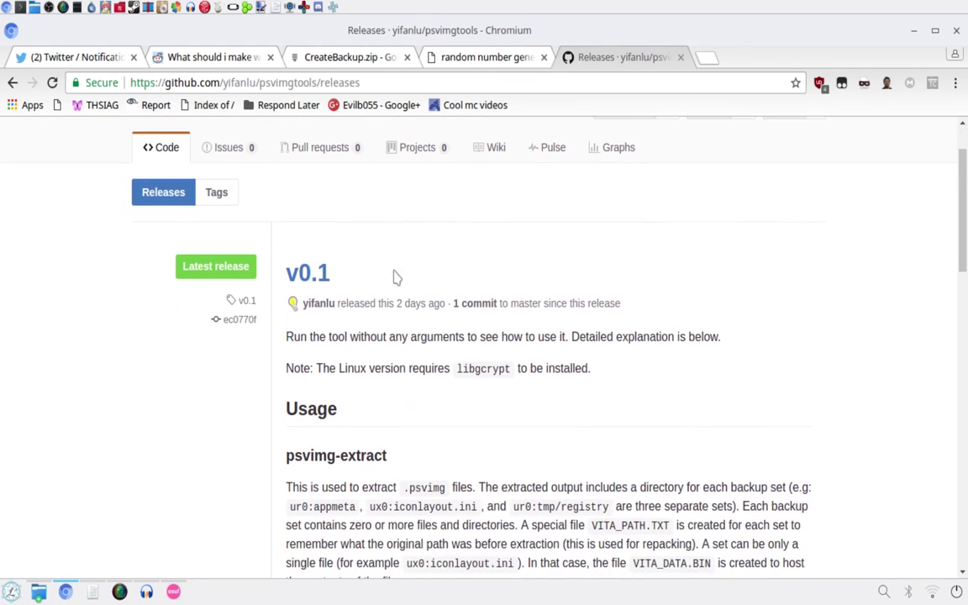
scroll(391, 273, "up", 1)
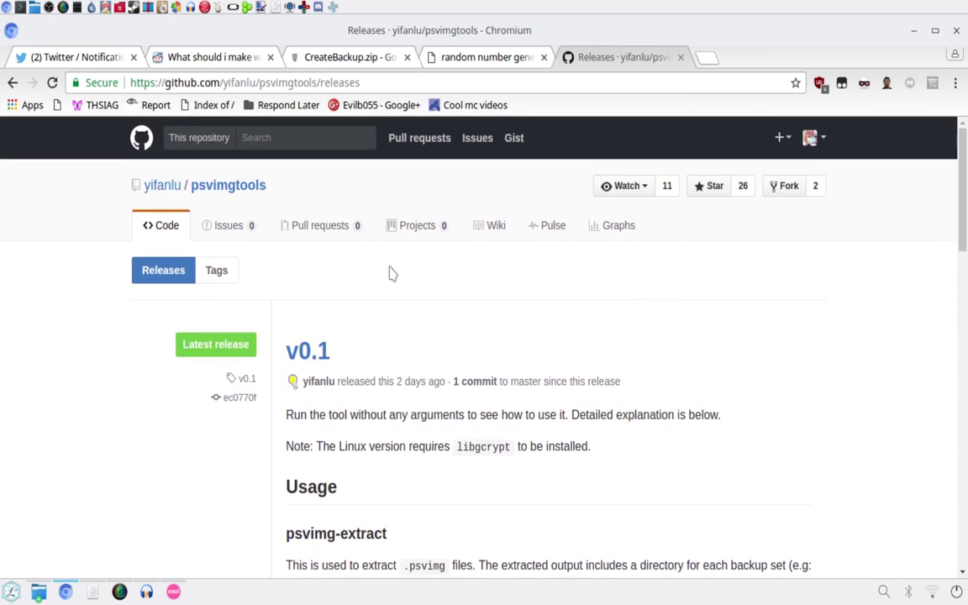
scroll(390, 273, "down", 9)
scroll(391, 277, "down", 10)
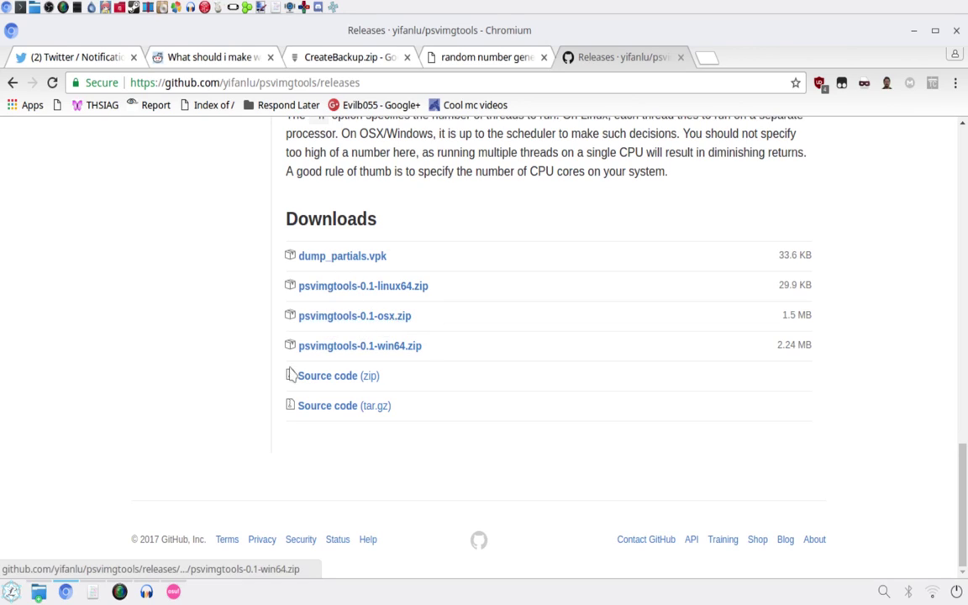
left_click(419, 287)
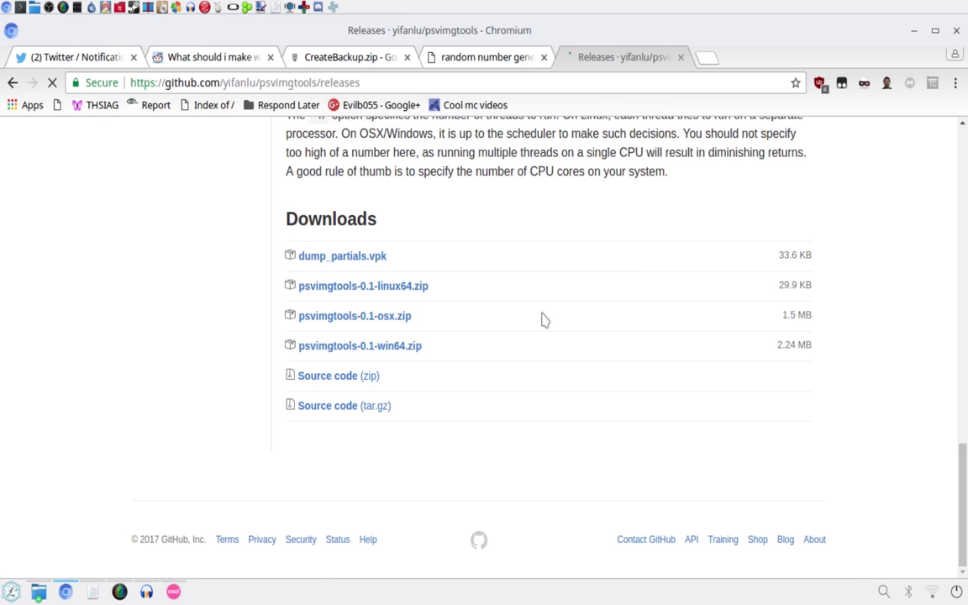
left_click(250, 590)
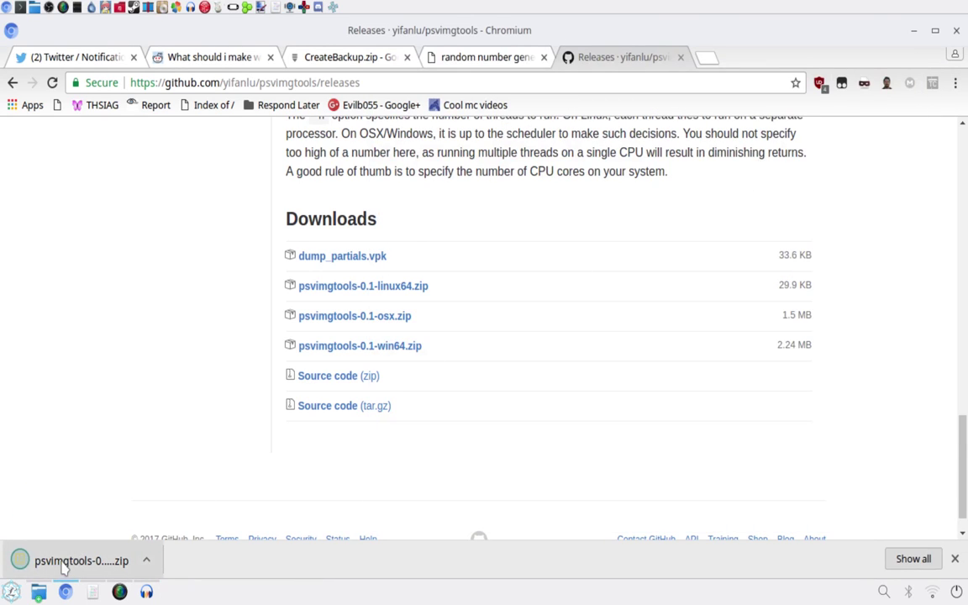
- Extract the psvimgtools zip without a subfolder into VitaTools/psvimgtools-0.1-linux64/CreateBackup
left_click(68, 558)
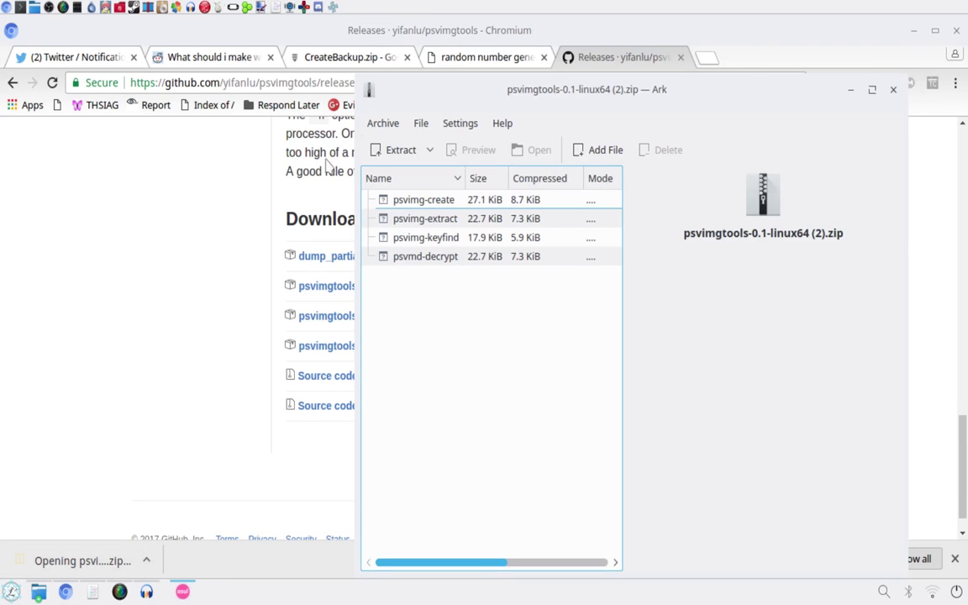
left_click(382, 149)
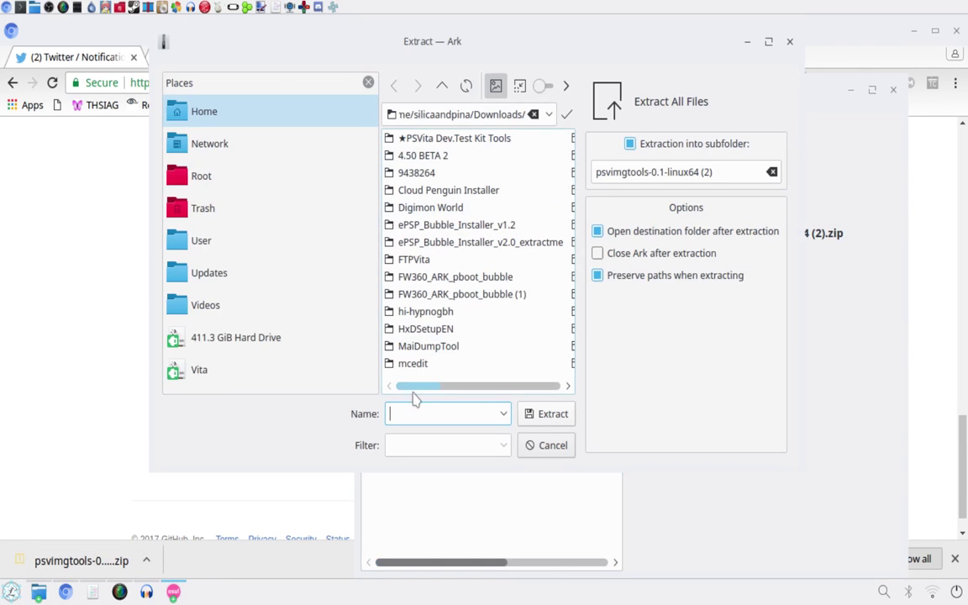
left_click(633, 145)
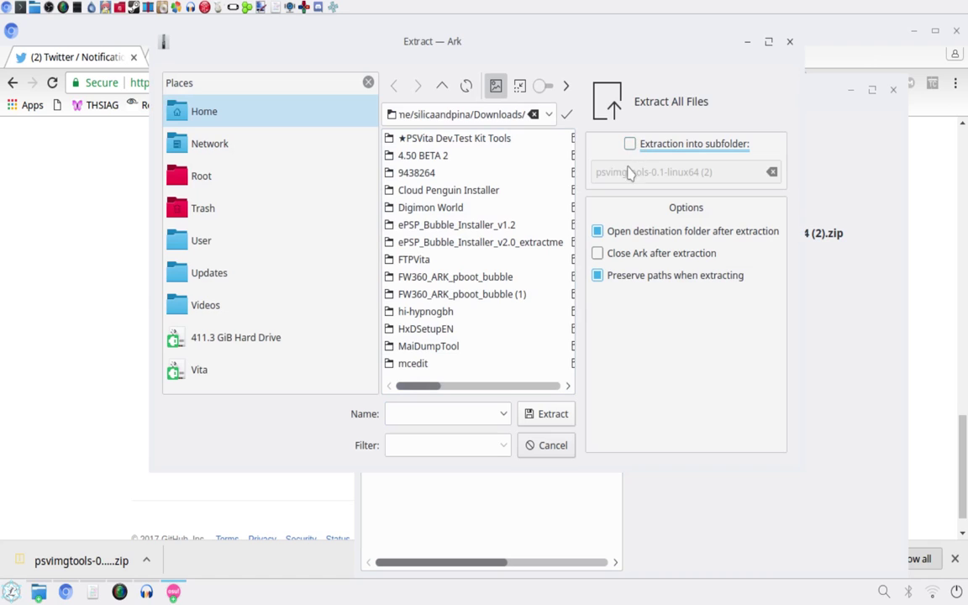
left_click_drag(435, 386, 618, 263)
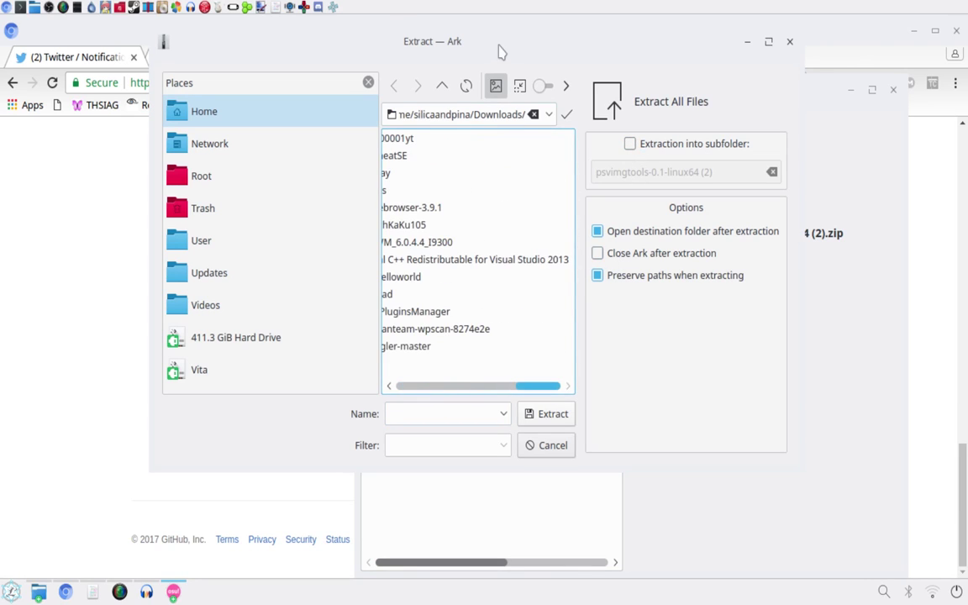
left_click_drag(501, 48, 496, 197)
mouse_move(532, 528)
left_mouse_down()
mouse_move(490, 531)
mouse_move(540, 514)
mouse_move(395, 521)
mouse_move(470, 526)
mouse_move(530, 507)
mouse_move(521, 523)
left_mouse_up()
left_click(435, 225)
left_click(514, 296)
double_click(514, 296)
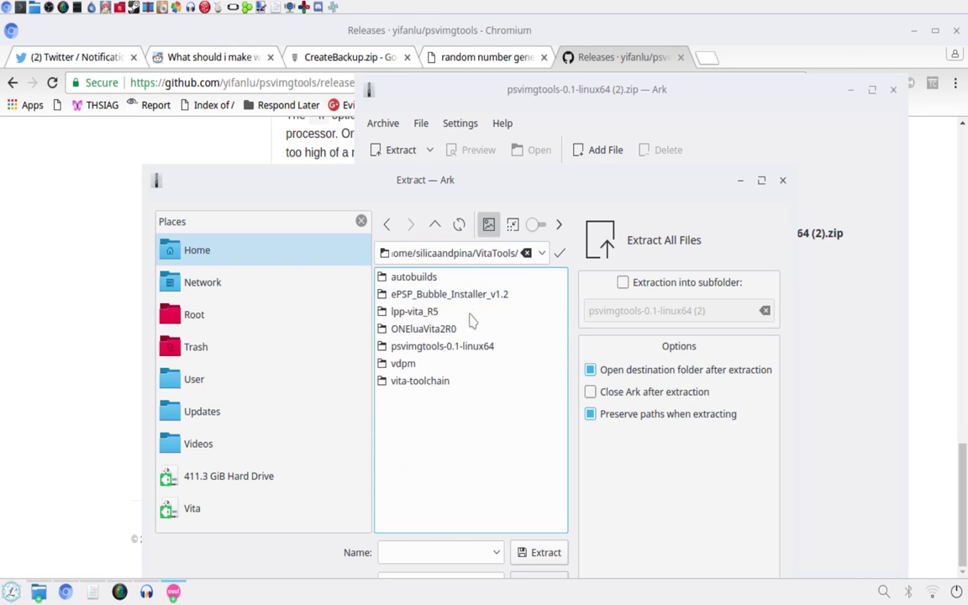
double_click(469, 341)
double_click(422, 280)
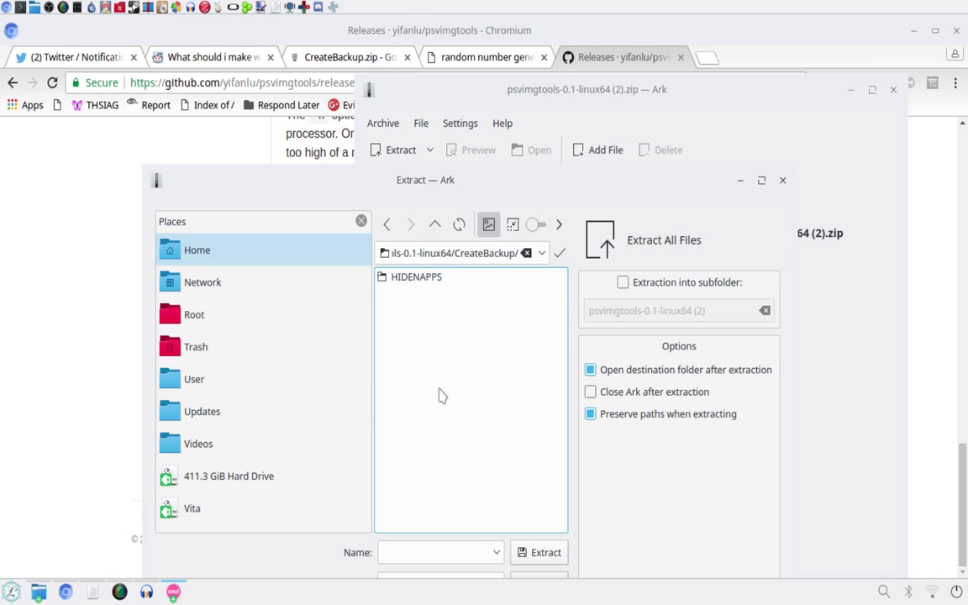
left_click(561, 553)
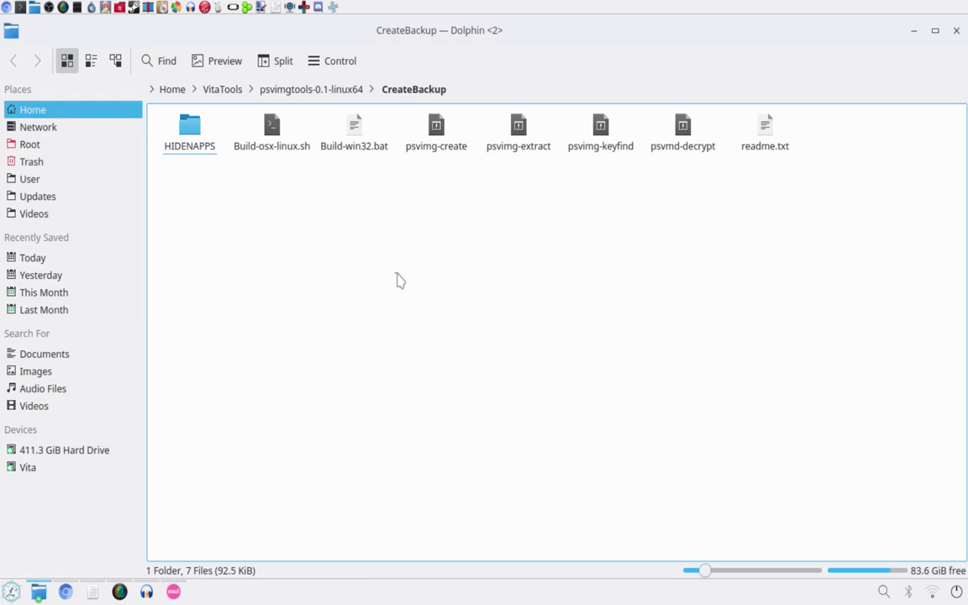
left_click_drag(407, 275, 711, 154)
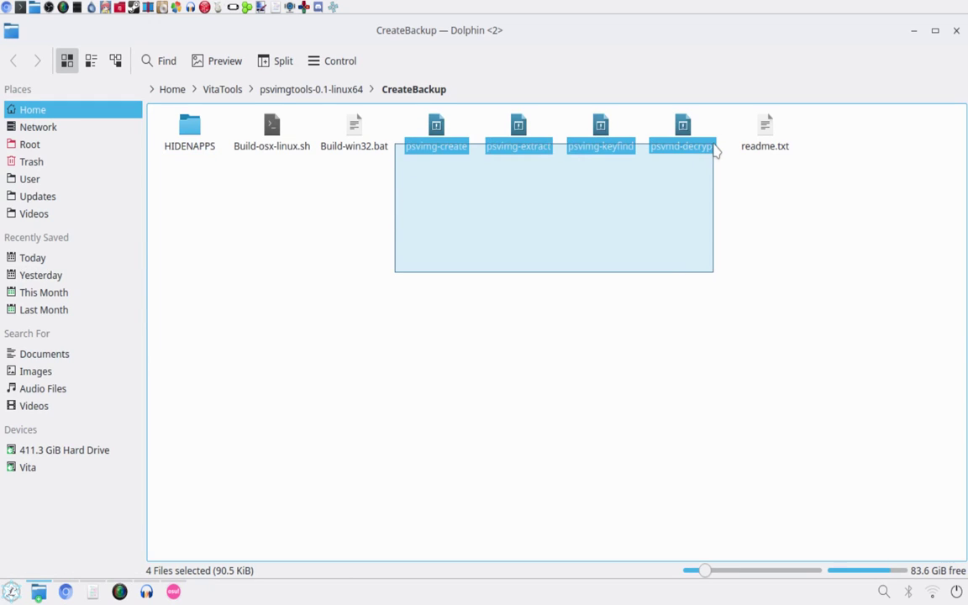
left_click_drag(715, 149, 717, 148)
left_click_drag(715, 184, 470, 194)
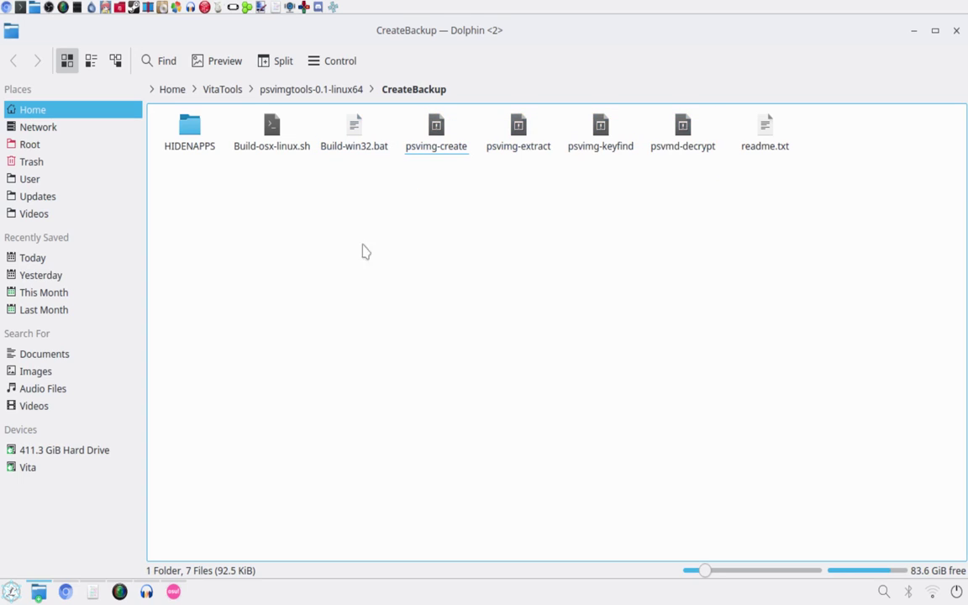
mouse_move(290, 242)
left_mouse_down()
mouse_move(255, 185)
mouse_move(249, 224)
mouse_move(411, 173)
mouse_move(339, 192)
mouse_move(356, 199)
mouse_move(294, 190)
mouse_move(337, 183)
mouse_move(282, 185)
left_mouse_up()
right_click(258, 148)
left_click(238, 195)
right_click(278, 151)
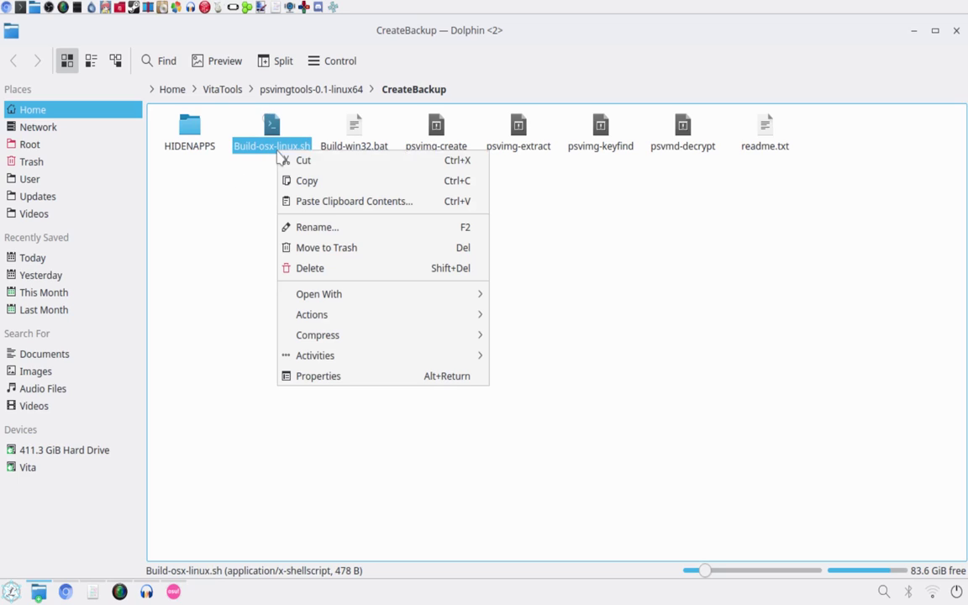
left_click(224, 177)
left_click(296, 187)
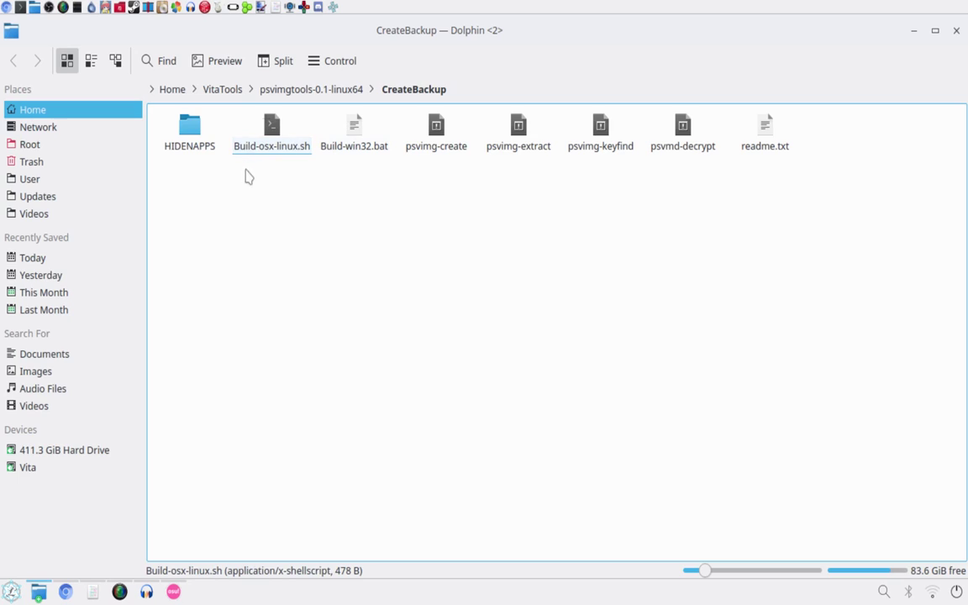
left_click(353, 144)
left_click(345, 147)
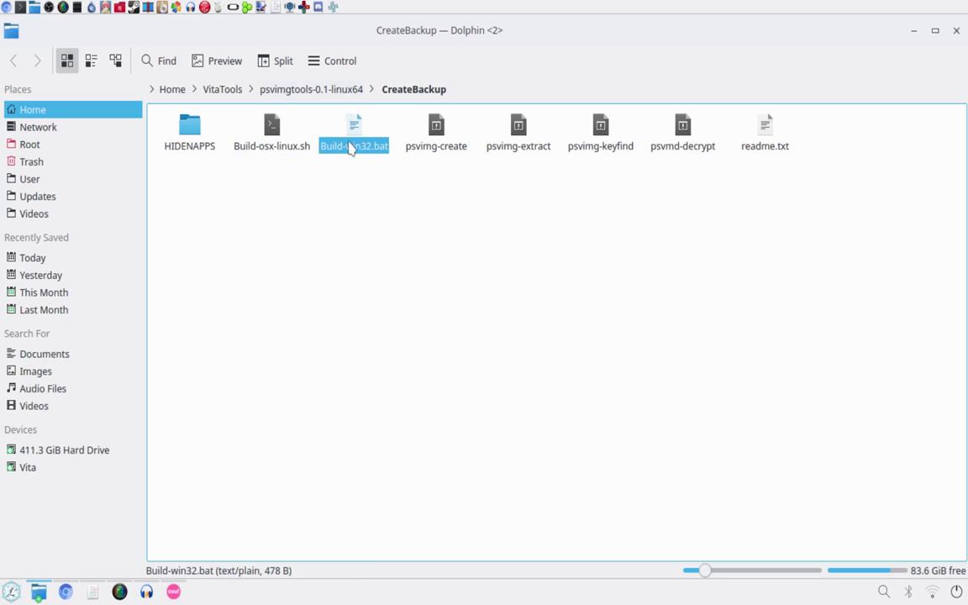
key("End")
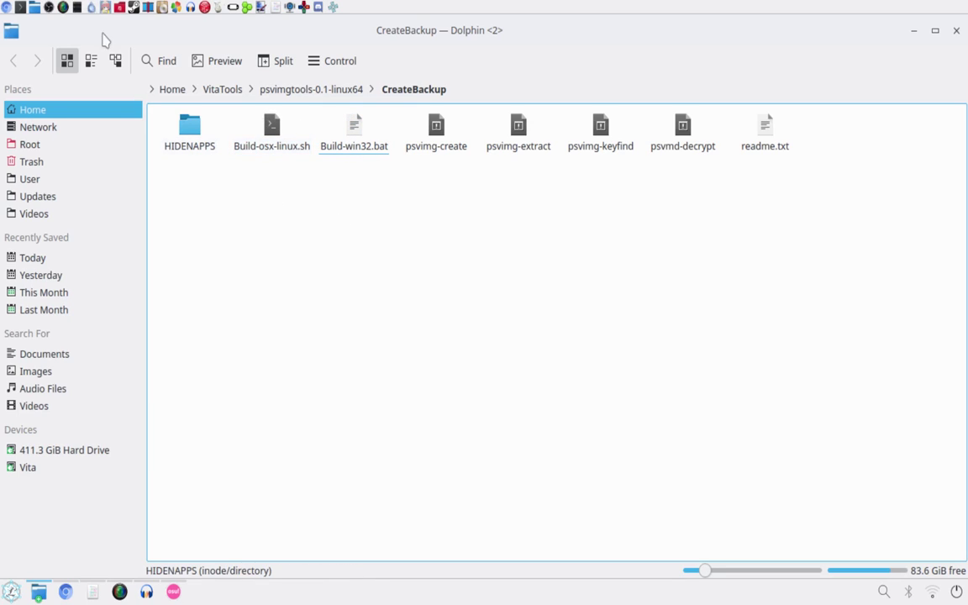
- In a new Konsole, cd into the CreateBackup folder and type ./Build-osx-linux.sh
left_click(20, 7)
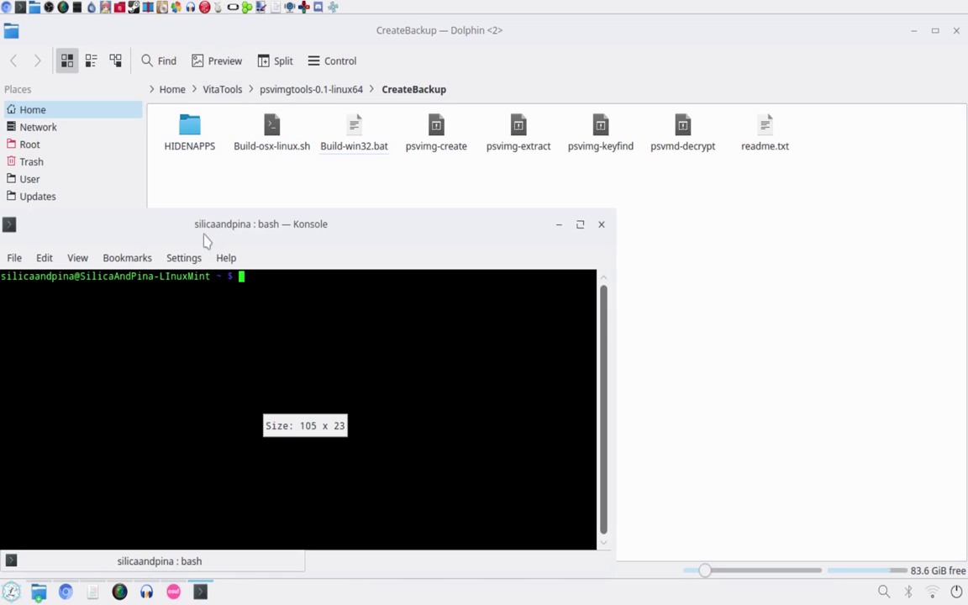
left_click_drag(222, 222, 512, 249)
type("cd")
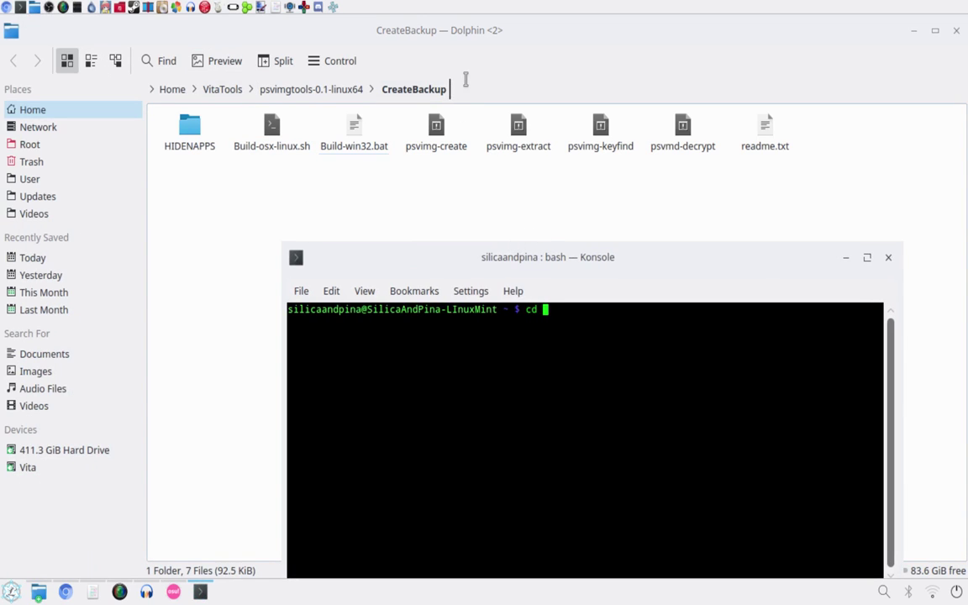
left_click(461, 83)
left_click(200, 591)
right_click(510, 375)
left_click(597, 406)
key("Return")
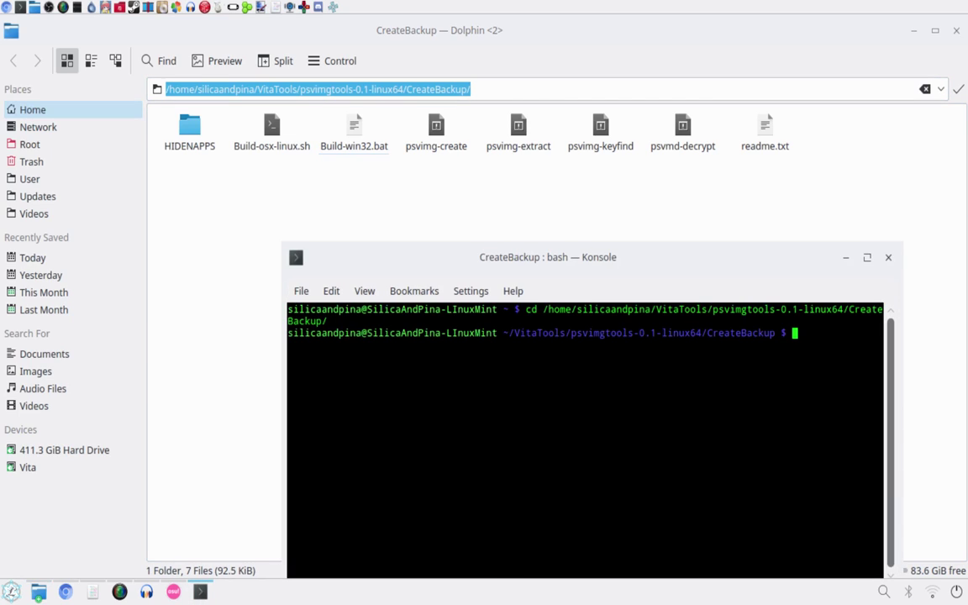
type("./Build-osx-linux.sh")
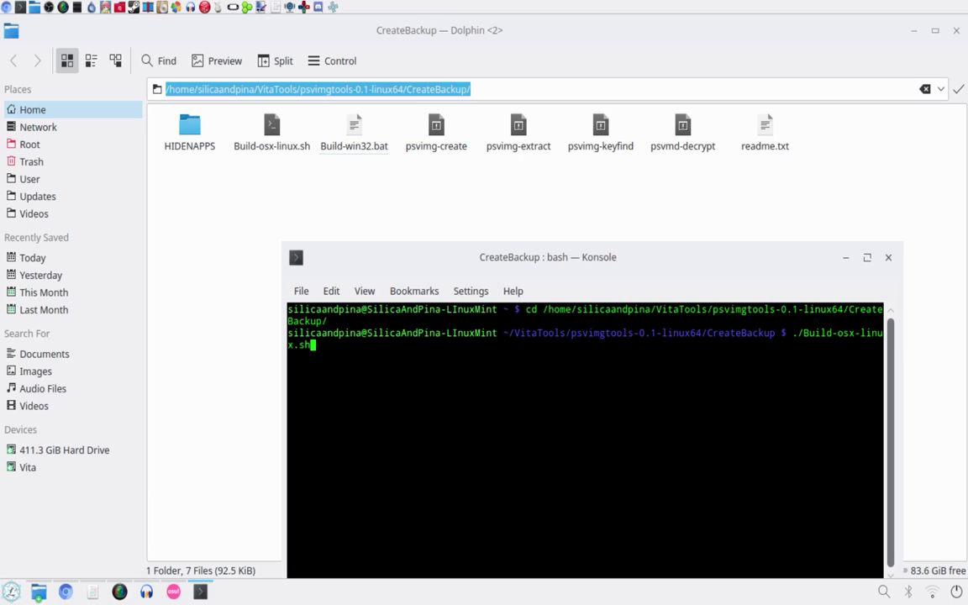
- After the Permission denied error, chmod 777 Build-osx-linux.sh and retype ./Build-osx-linux.sh
key("Return")
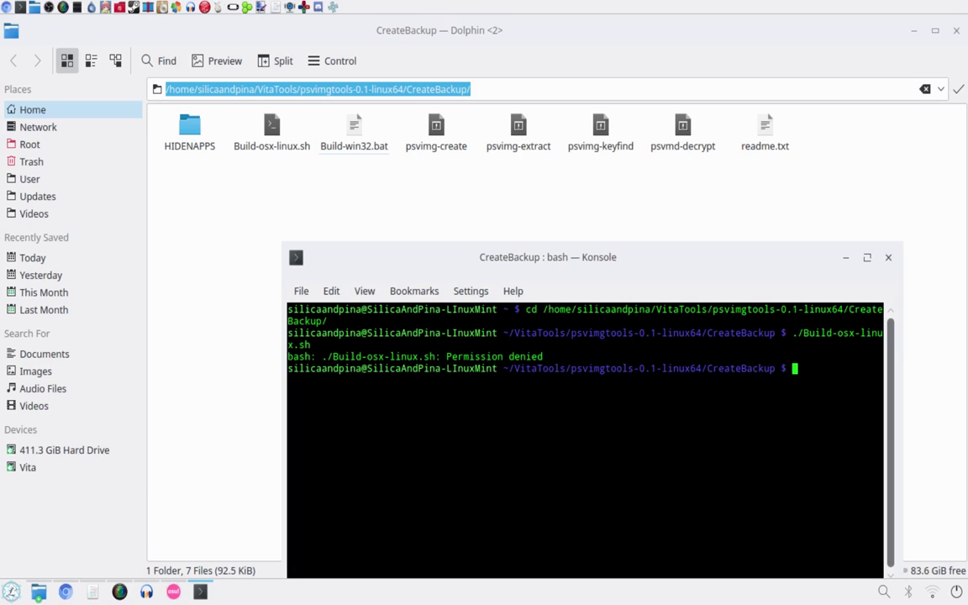
type("./B")
key("BackSpace")
key("BackSpace")
key("BackSpace")
type("chmod 777 Buil")
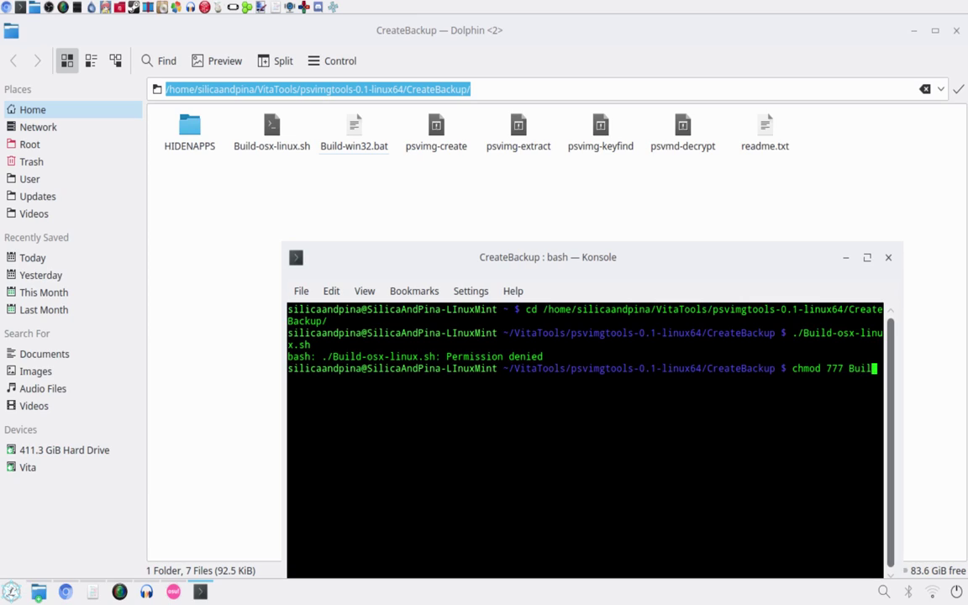
key("Tab")
type("o")
key("Tab")
key("Return")
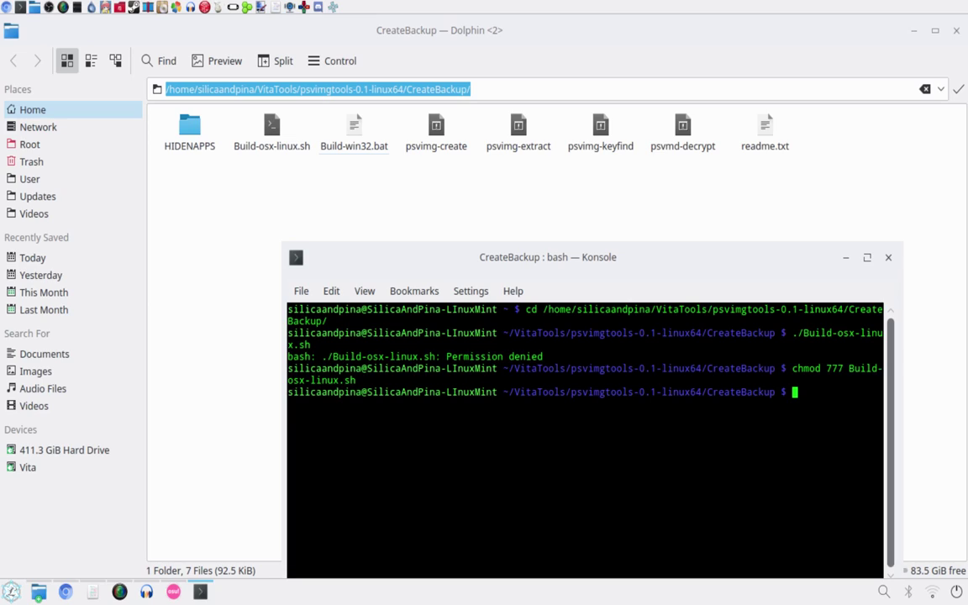
type("./Build-")
key("Tab")
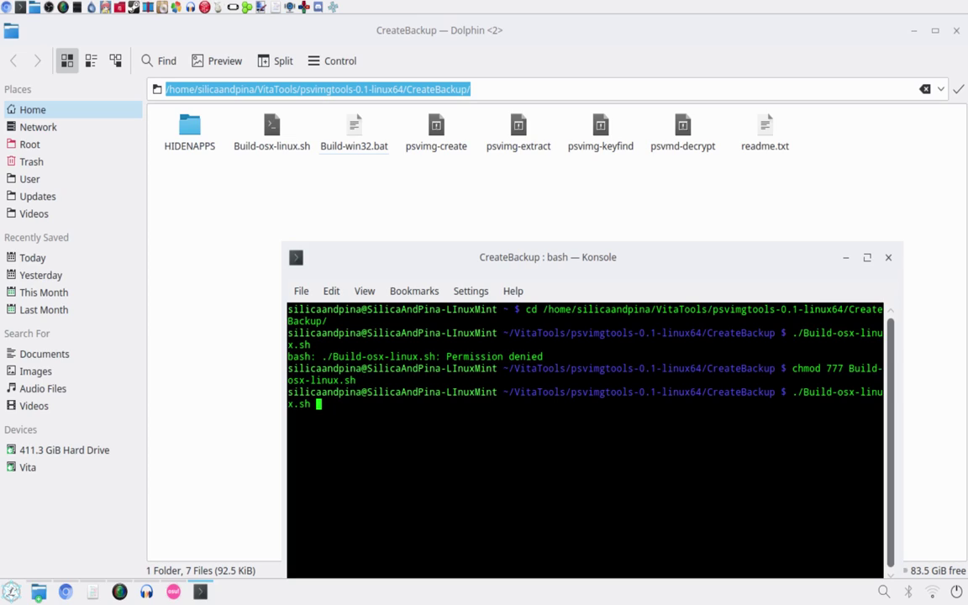
- Run ./Build-osx-linux.sh and copy the CMA key from the cma.henkaku.xyz tab
type("\\")
key("BackSpace")
key("Return")
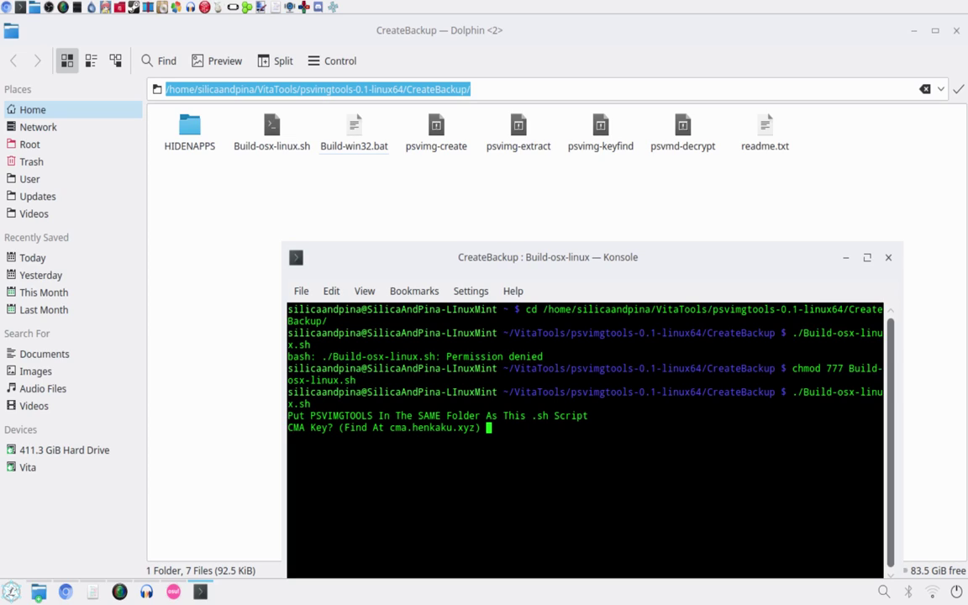
key("alt+Tab")
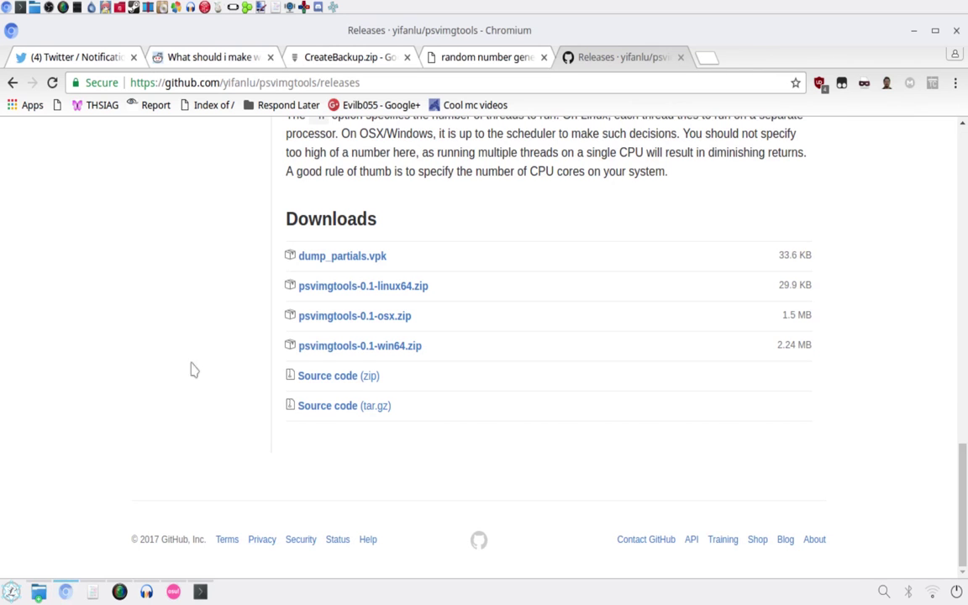
left_click(486, 57)
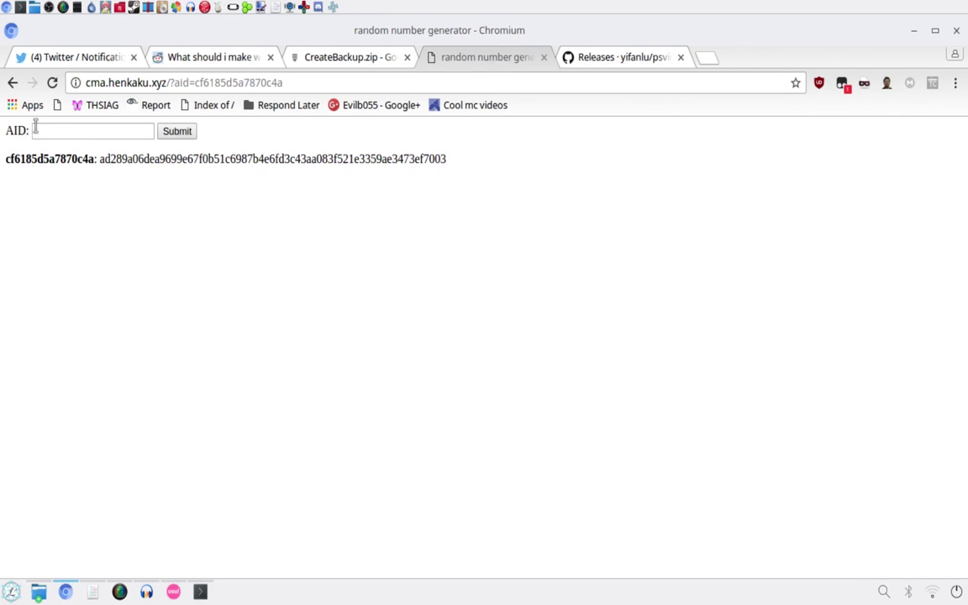
double_click(126, 158)
right_click(123, 153)
left_click(164, 171)
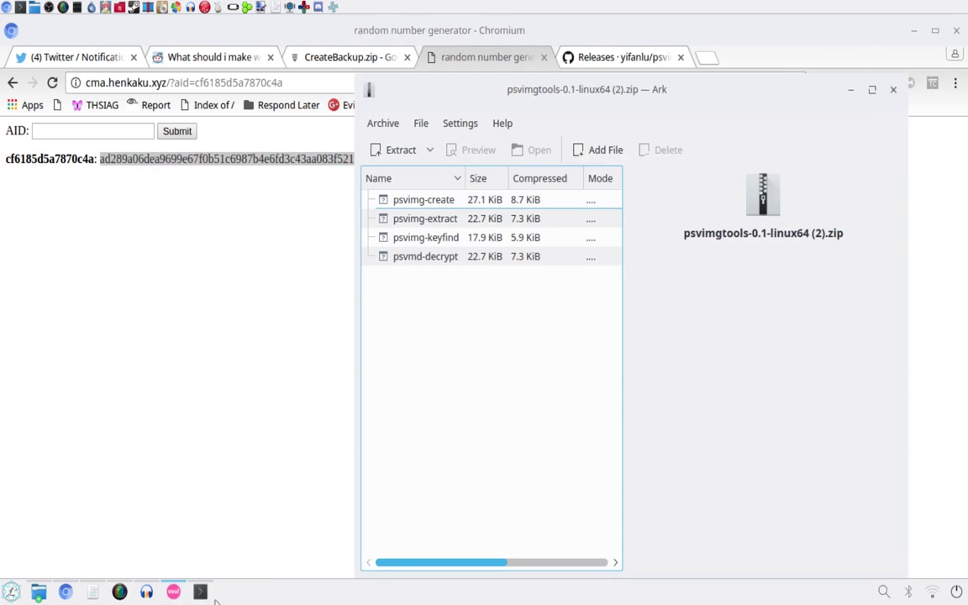
- Paste the CMA key at the script's prompt and submit it to build HIDENAPPS
left_click(200, 592)
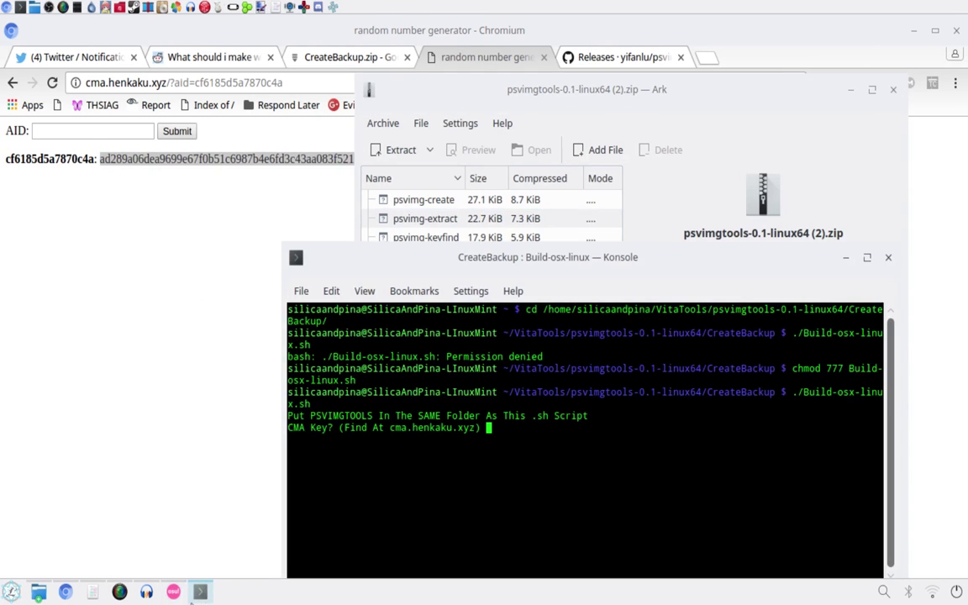
left_click(849, 89)
right_click(560, 501)
left_click(565, 326)
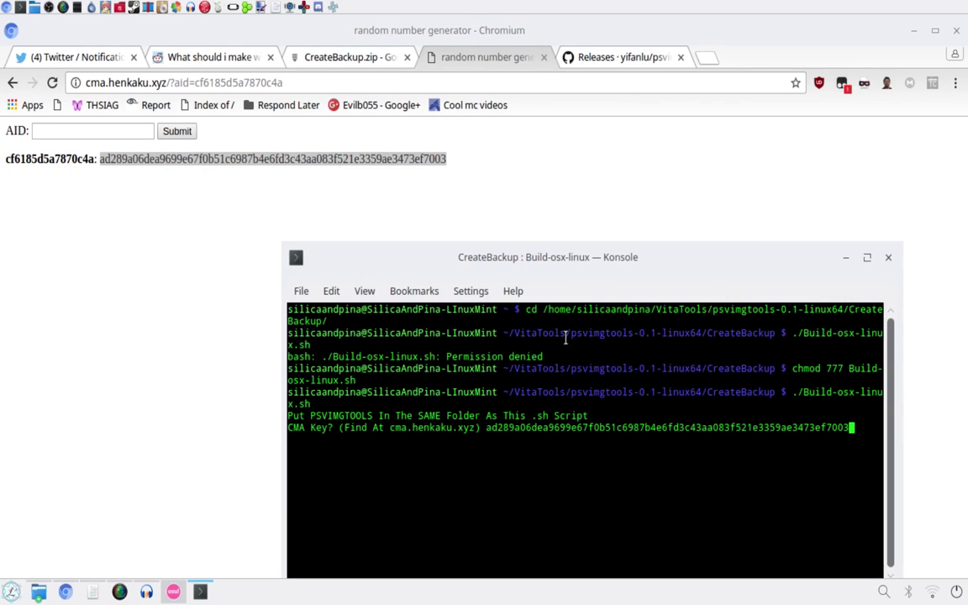
key("Return")
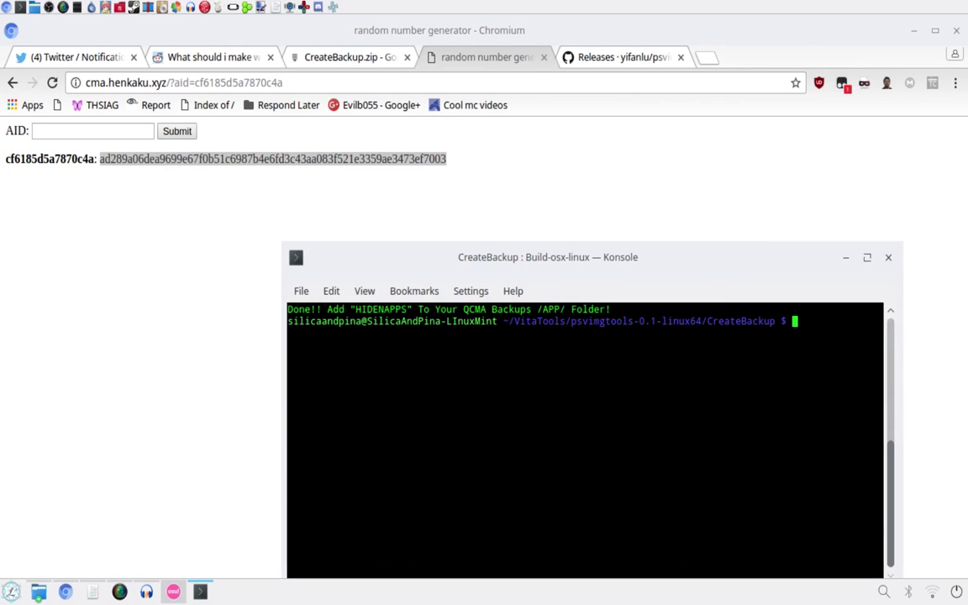
left_click_drag(302, 316, 492, 311)
left_click(510, 313)
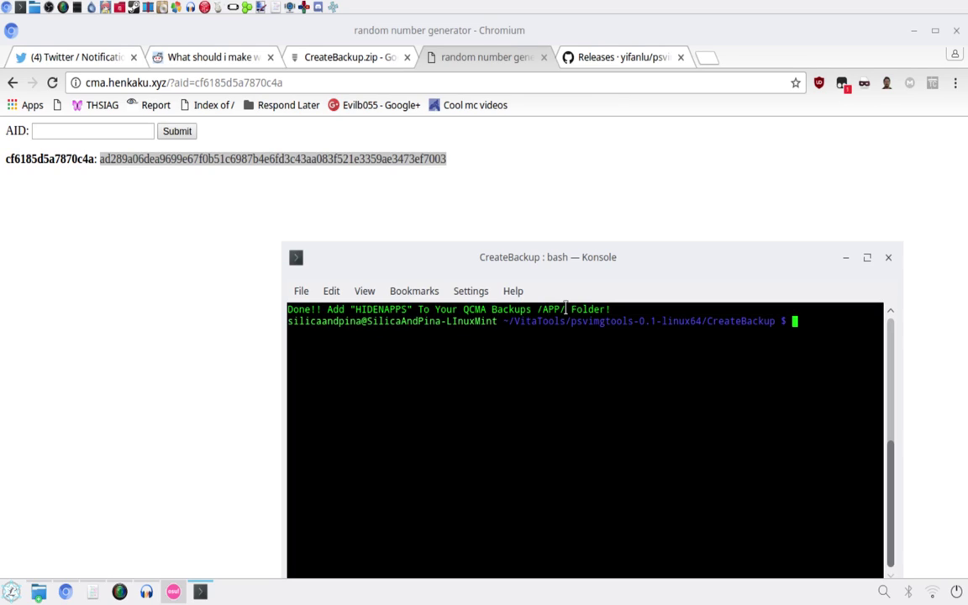
- Clear the terminal and browser away and copy the HIDENAPPS folder in Dolphin
left_click(845, 257)
left_click(913, 31)
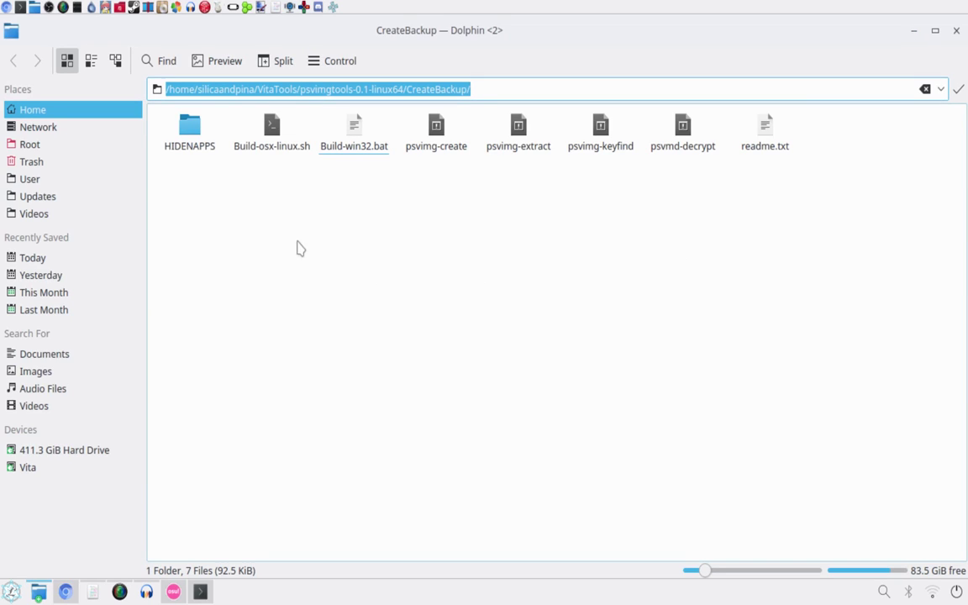
left_click(260, 206)
left_click(189, 143)
right_click(193, 144)
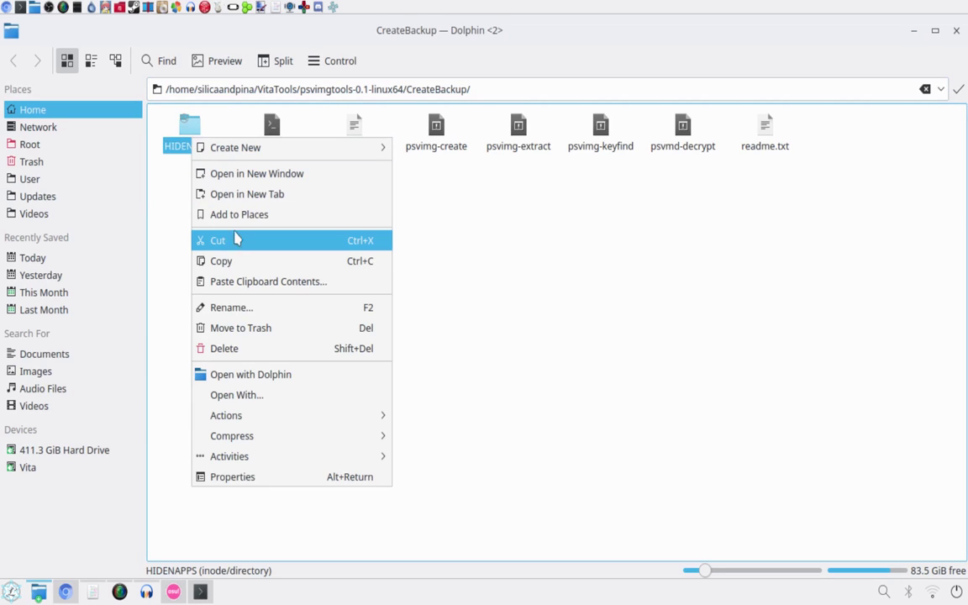
left_click(263, 261)
- Check the Applications / Backups path in QCMA Settings, closing it unchanged
mouse_move(7, 241)
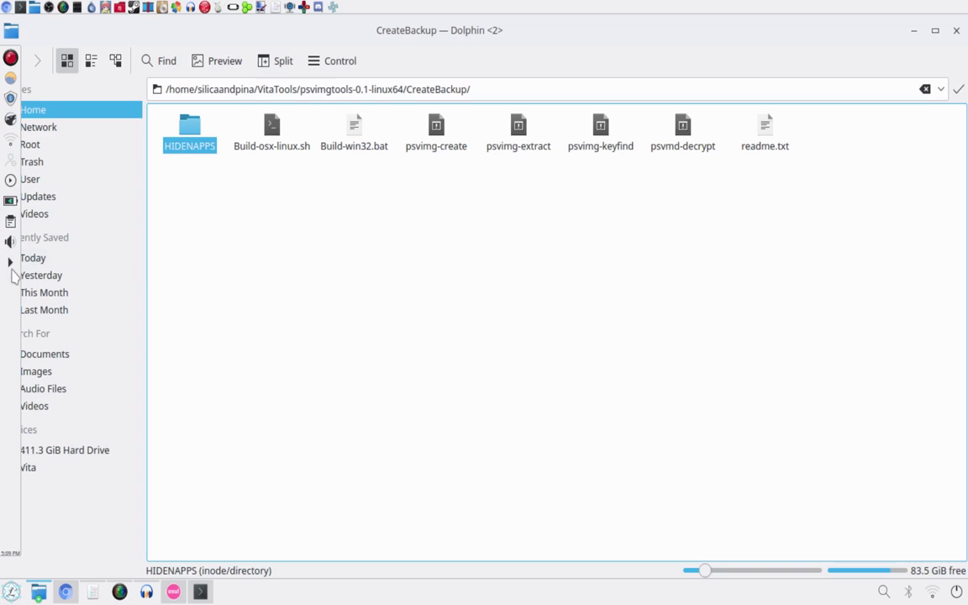
left_click(10, 261)
left_click(78, 126)
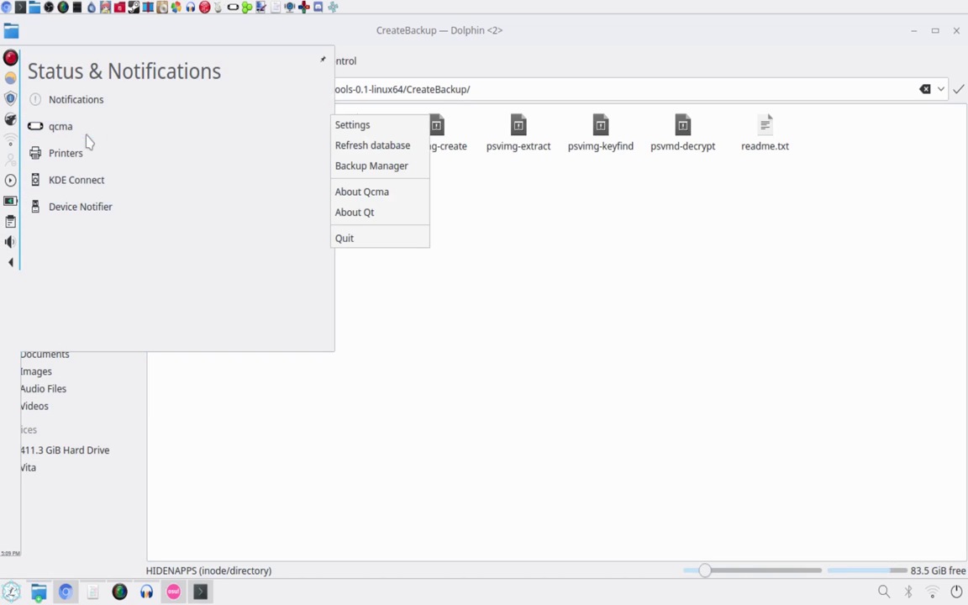
left_click(352, 124)
left_click_drag(513, 300, 268, 300)
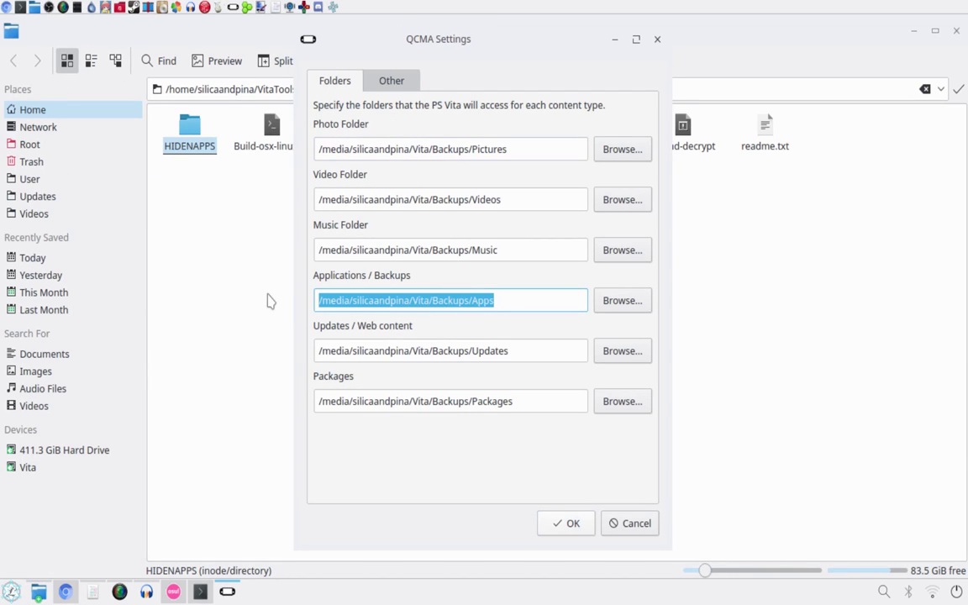
left_click(642, 529)
- Browse to Vita > Backups > Apps > APP > the account-id folder
left_click(13, 467)
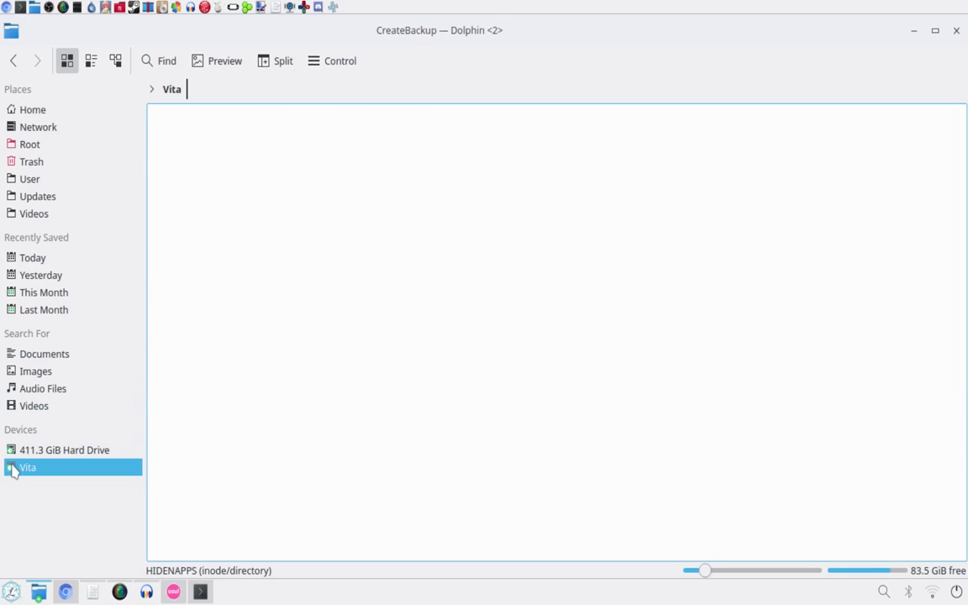
left_click(272, 144)
left_click(210, 163)
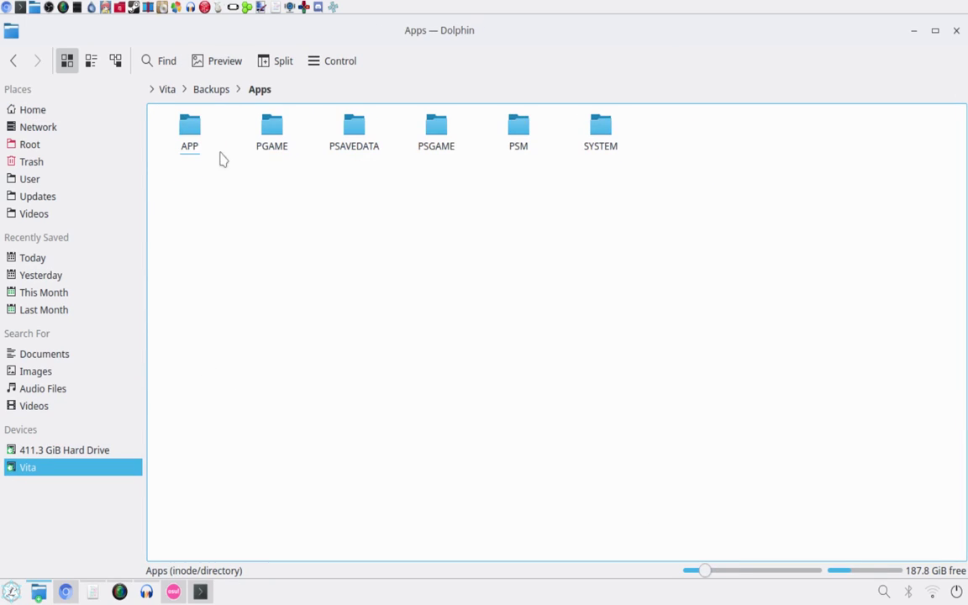
left_click(196, 151)
left_click(199, 167)
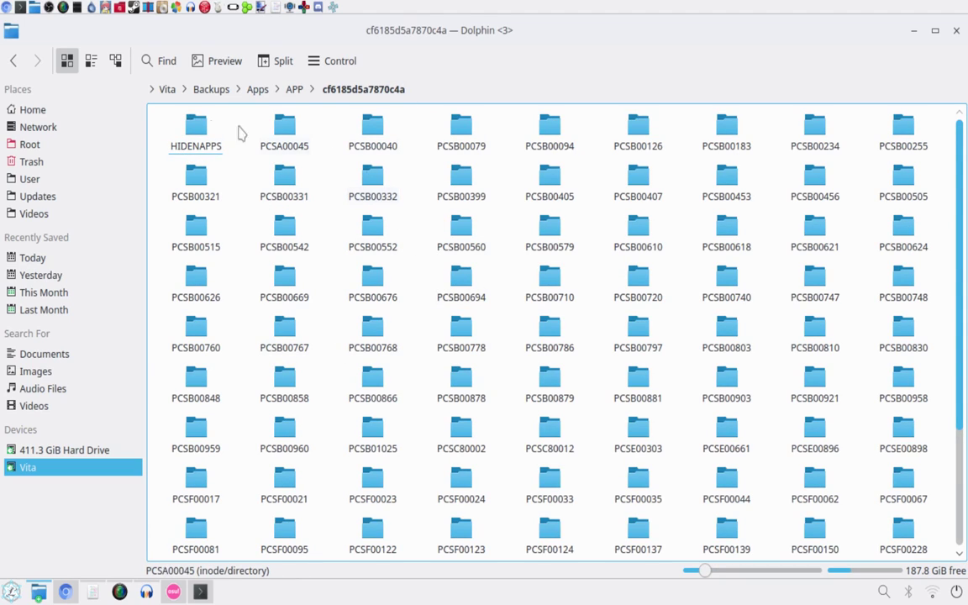
- Paste HIDENAPPS there, writing into the existing folder and overwriting all files
right_click(248, 168)
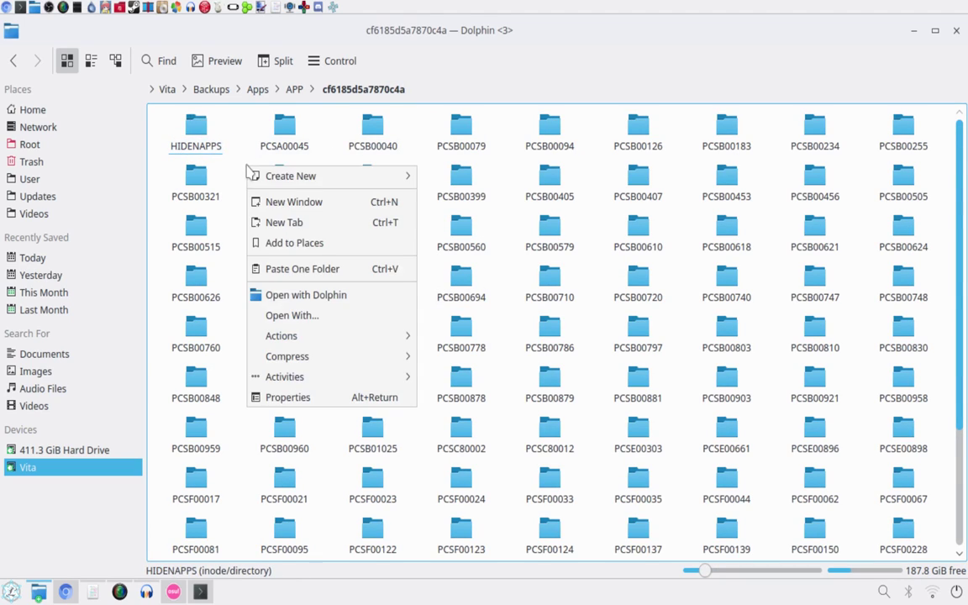
left_click(303, 269)
left_click(366, 402)
left_click(543, 400)
left_click(370, 399)
left_click(545, 399)
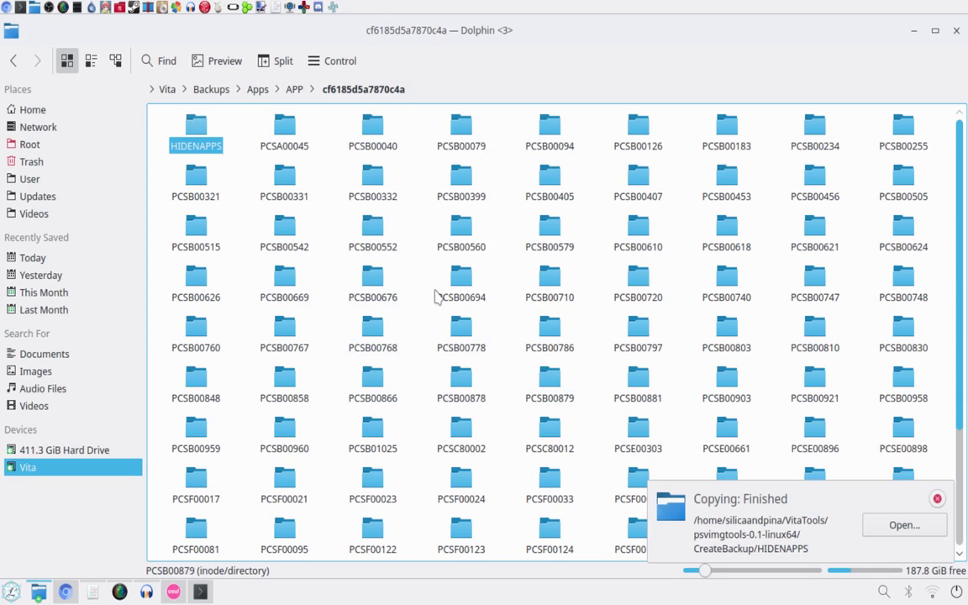
left_click(10, 242)
key("Escape")
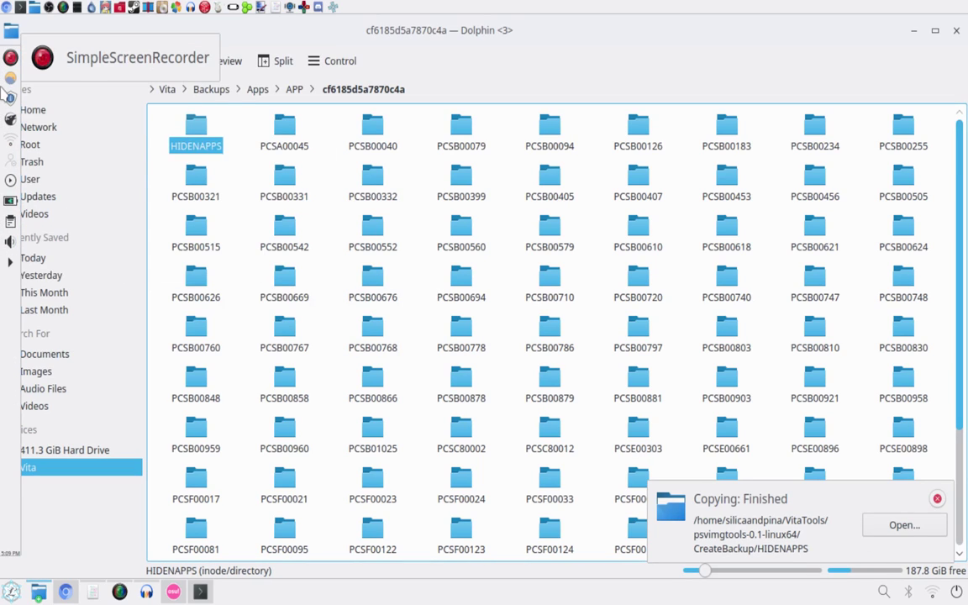
- Refresh QCMA's database from the system tray so it detects HIDENAPPS, then raise SimpleScreenRecorder
left_click(12, 264)
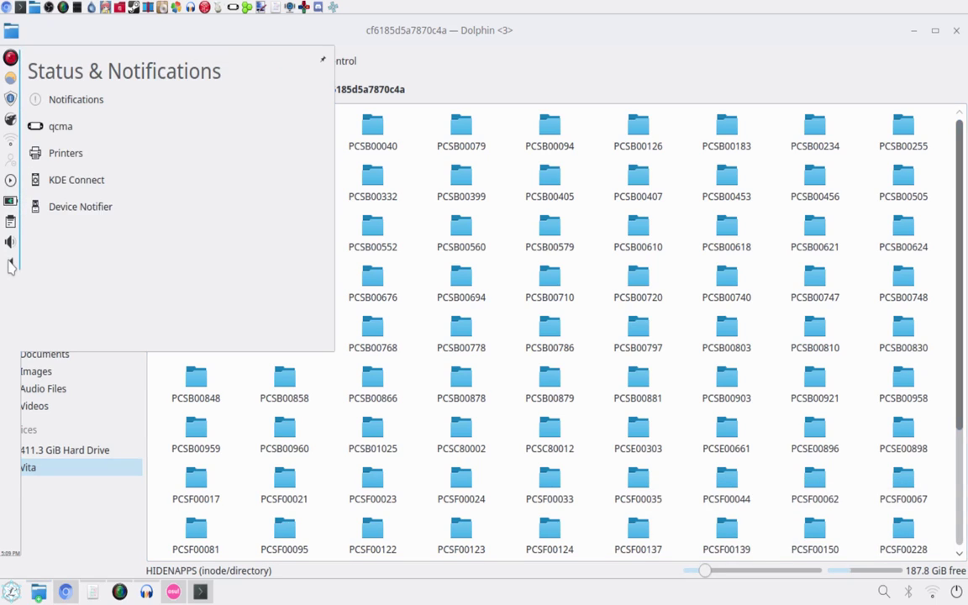
left_click(87, 127)
left_click(341, 145)
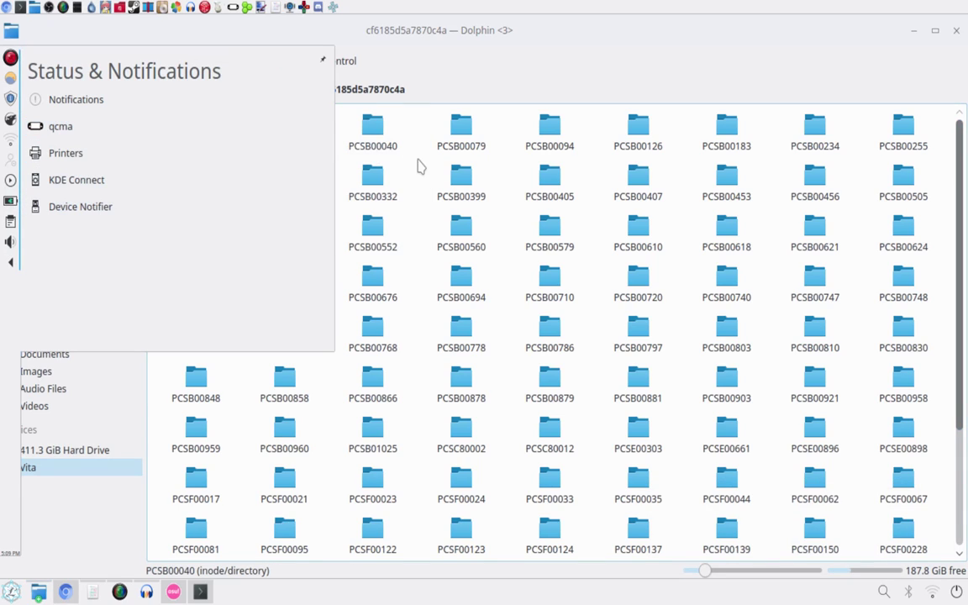
left_click(541, 65)
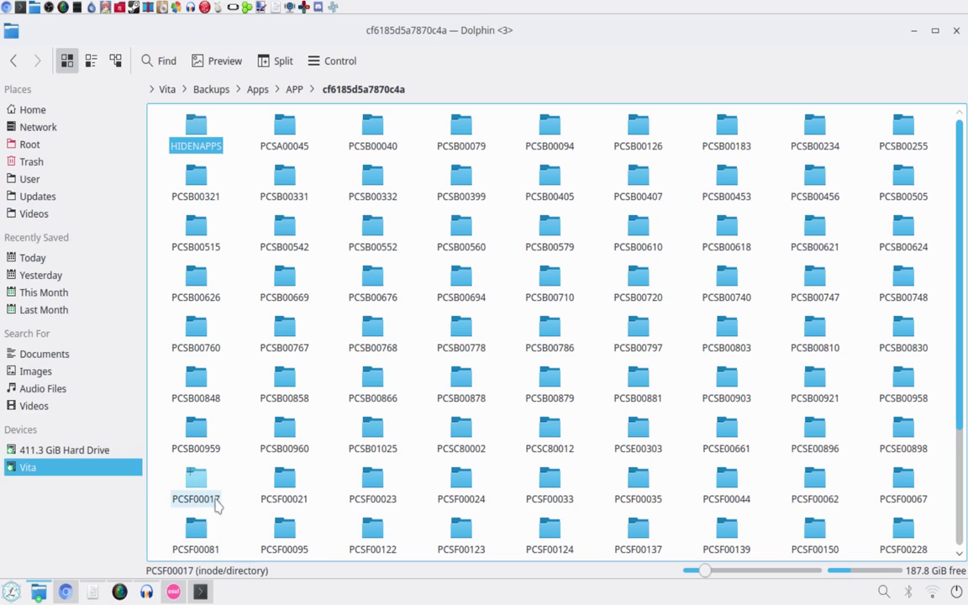
left_click(146, 591)
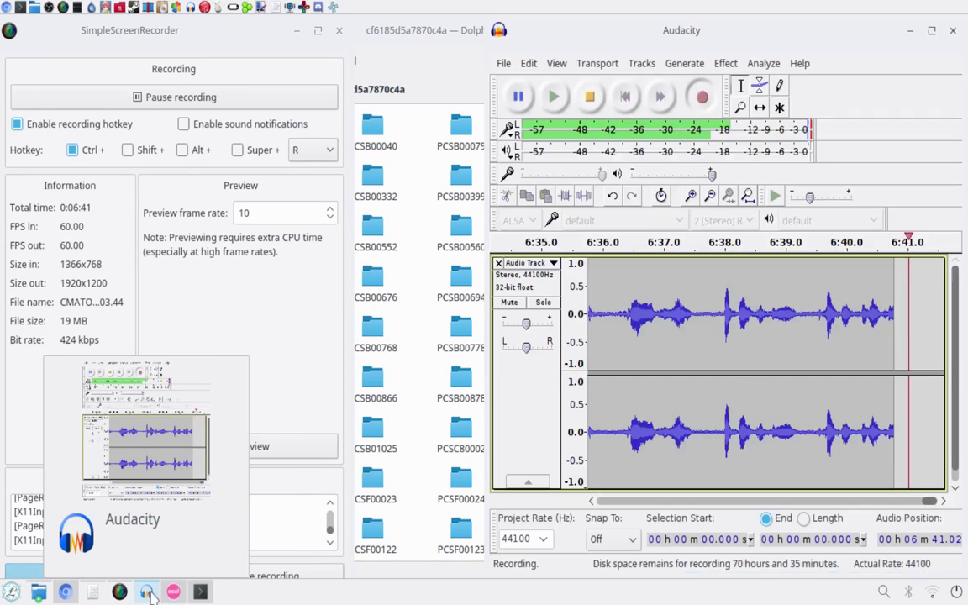